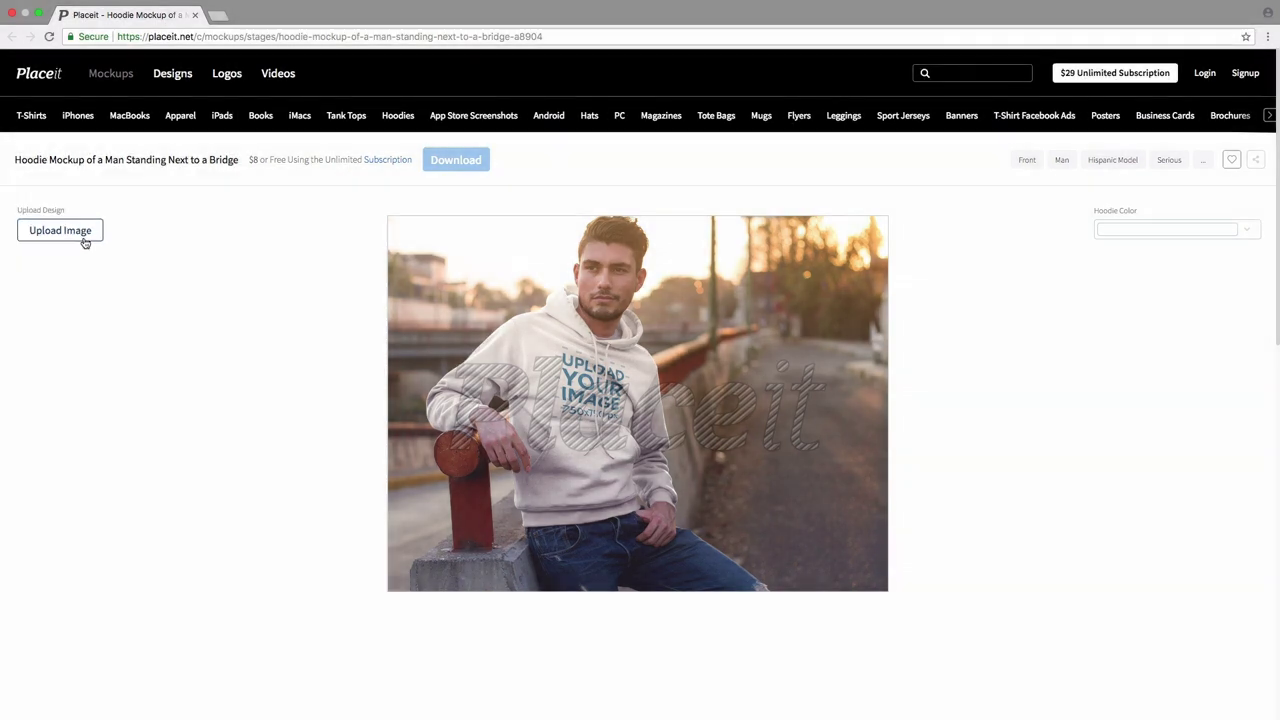
# Load Art.png from the Downloads folder as the hoodie's design image.
pyautogui.click(84, 241)
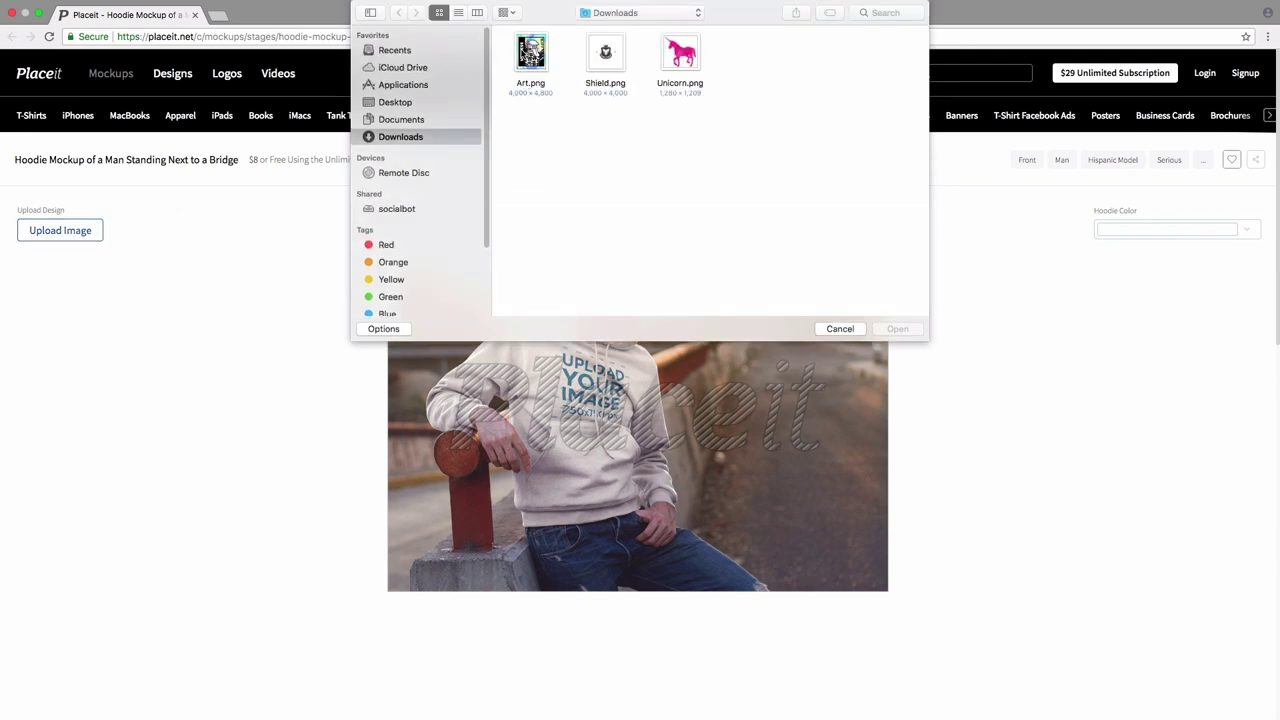
pyautogui.click(526, 54)
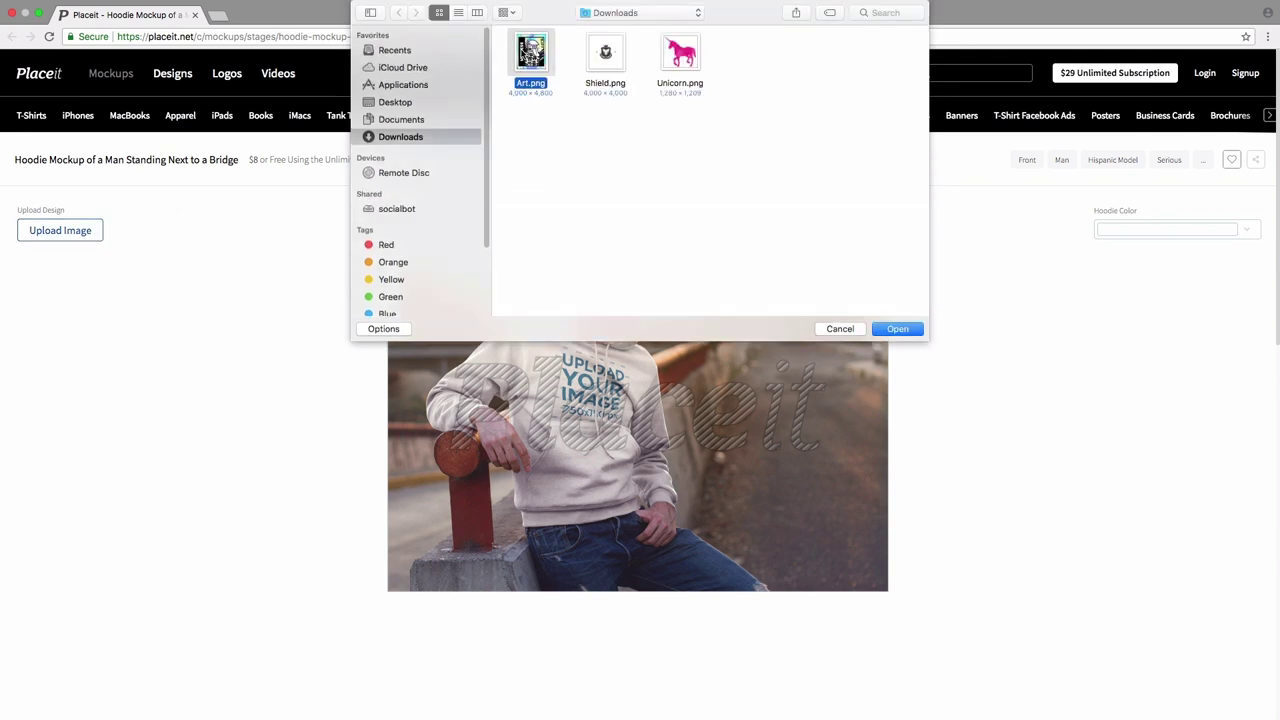
pyautogui.click(900, 329)
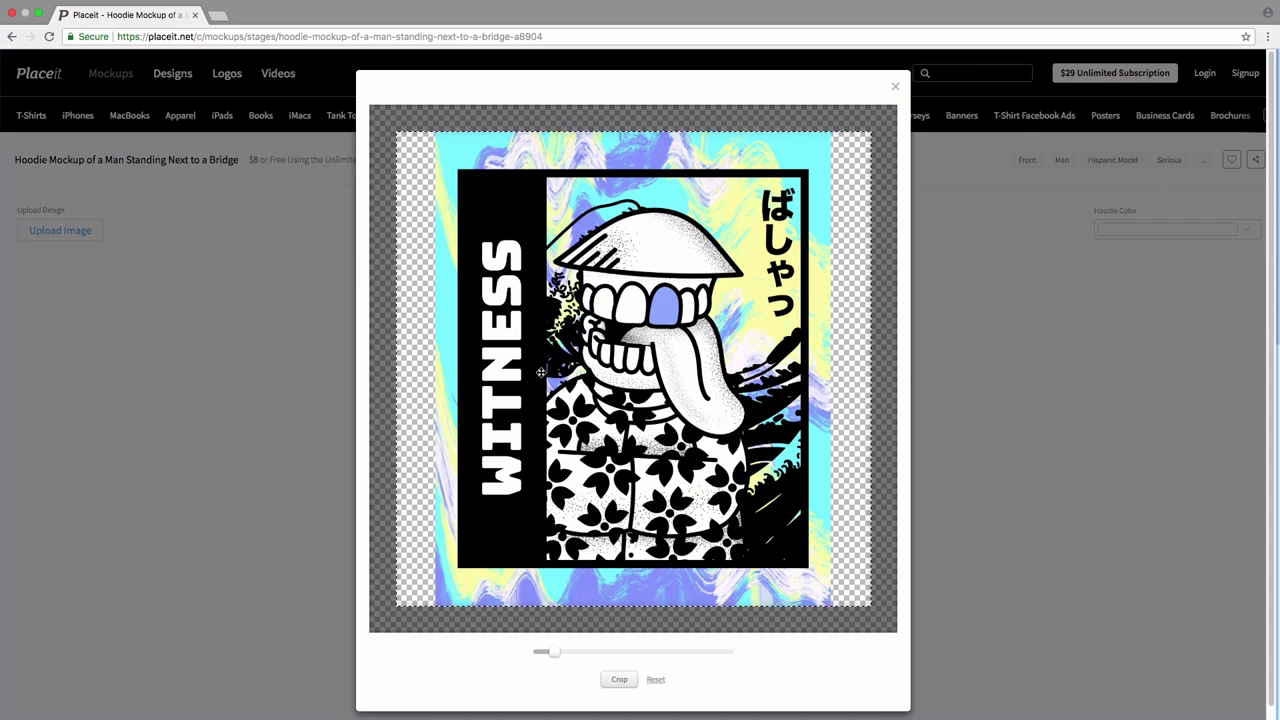
# Frame the WITNESS text in the crop, enlarge the artwork, and crop it onto the hoodie.
pyautogui.moveTo(541, 372); pyautogui.dragTo(366, 297)
pyautogui.moveTo(458, 437); pyautogui.dragTo(651, 516)
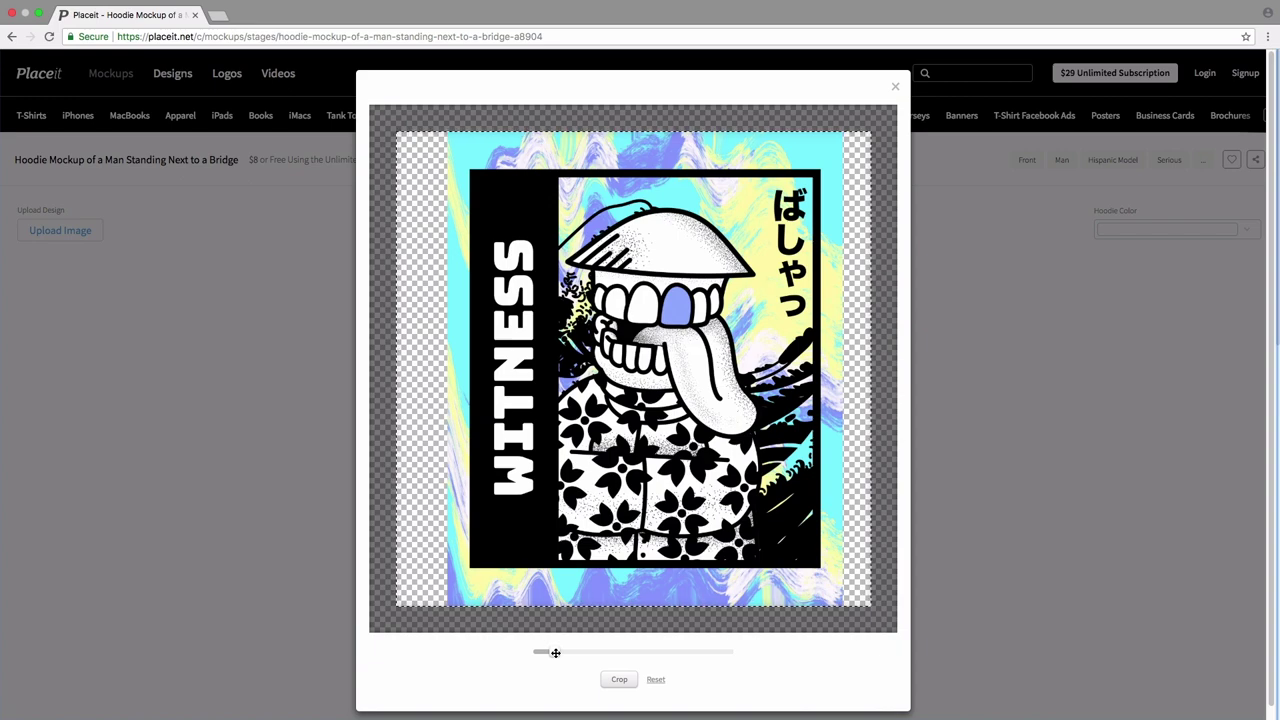
pyautogui.moveTo(555, 652)
pyautogui.mouseDown()
pyautogui.moveTo(577, 651)
pyautogui.moveTo(545, 652)
pyautogui.mouseUp()
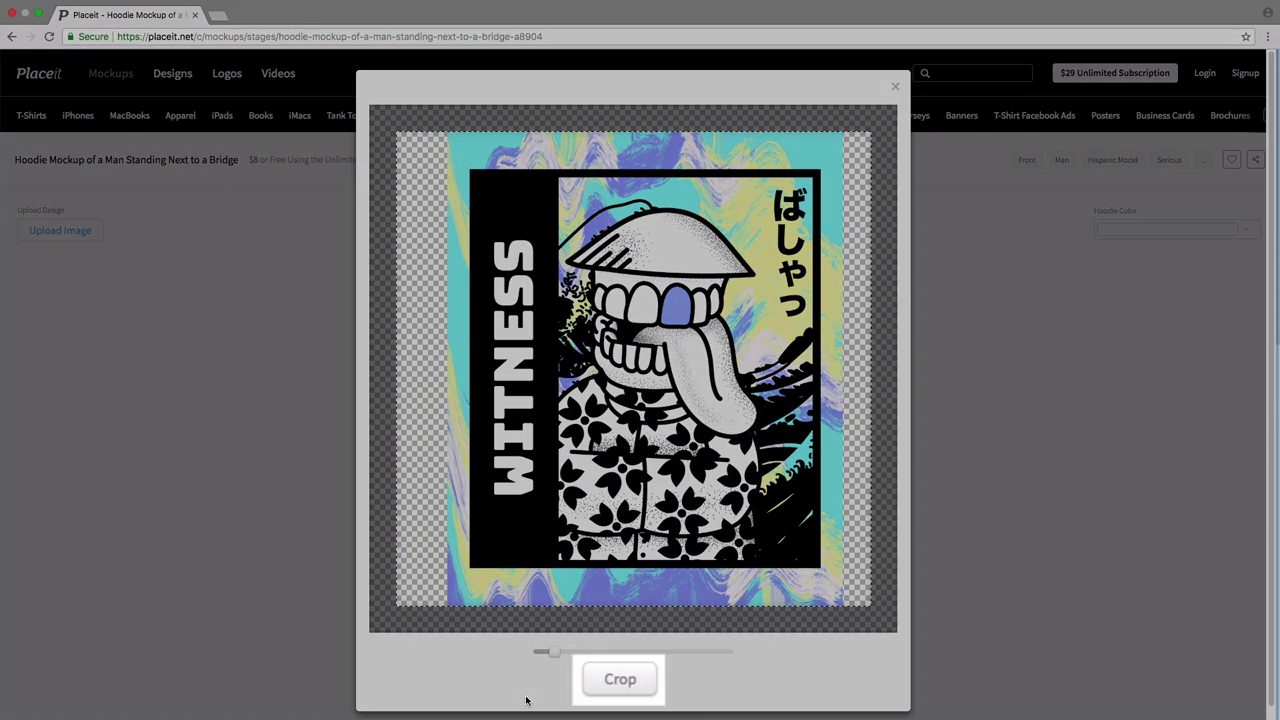
pyautogui.click(620, 680)
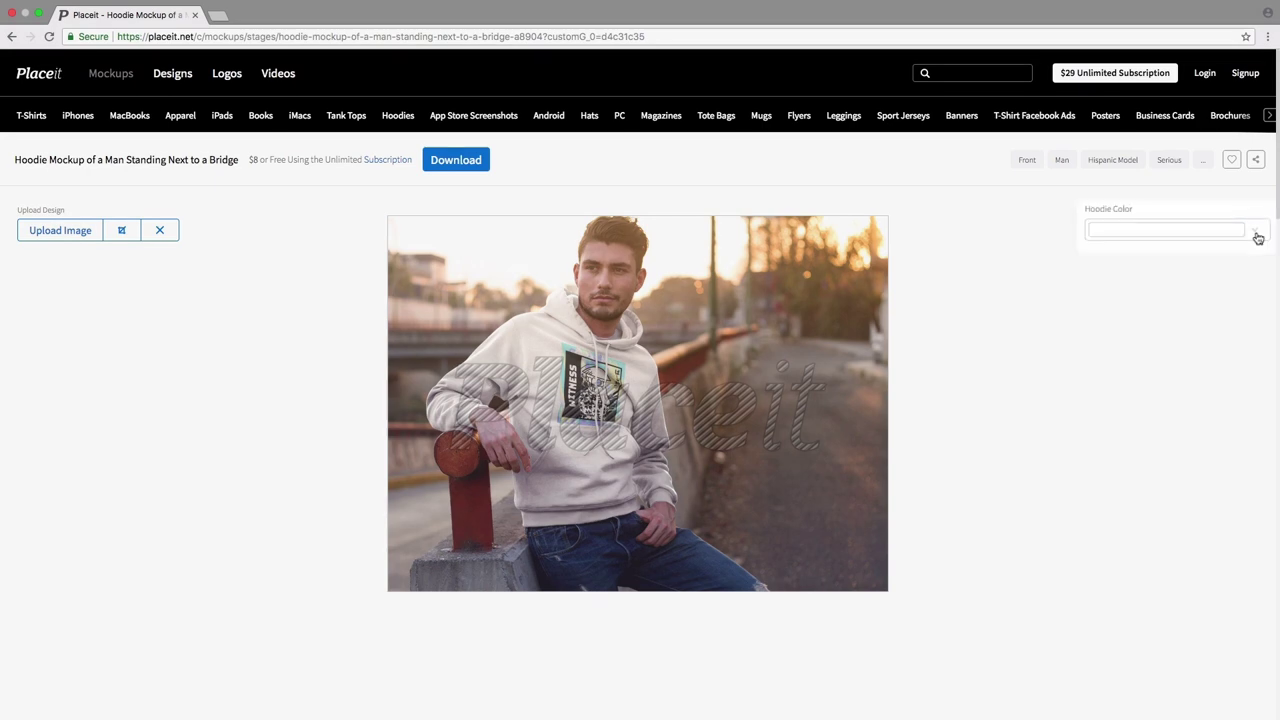
# Pick the light grey #cccccc swatch from the expanded Hoodie Color palette.
pyautogui.click(1249, 232)
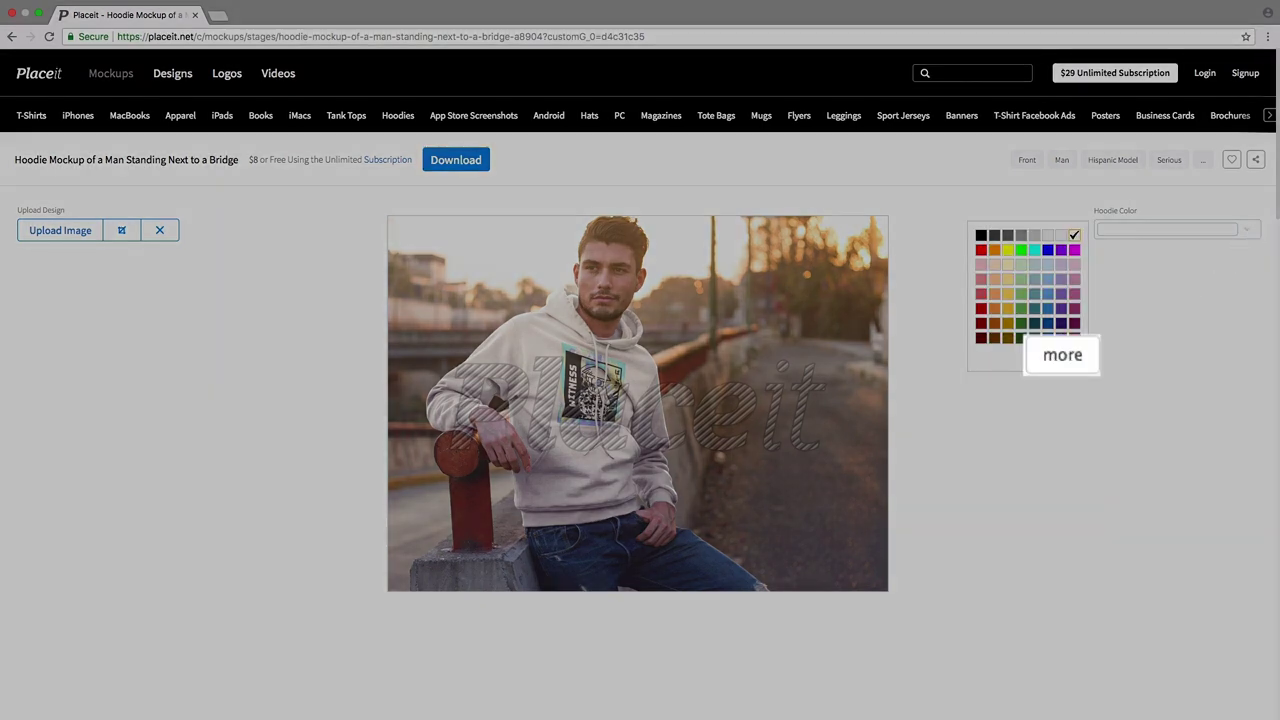
pyautogui.click(1058, 357)
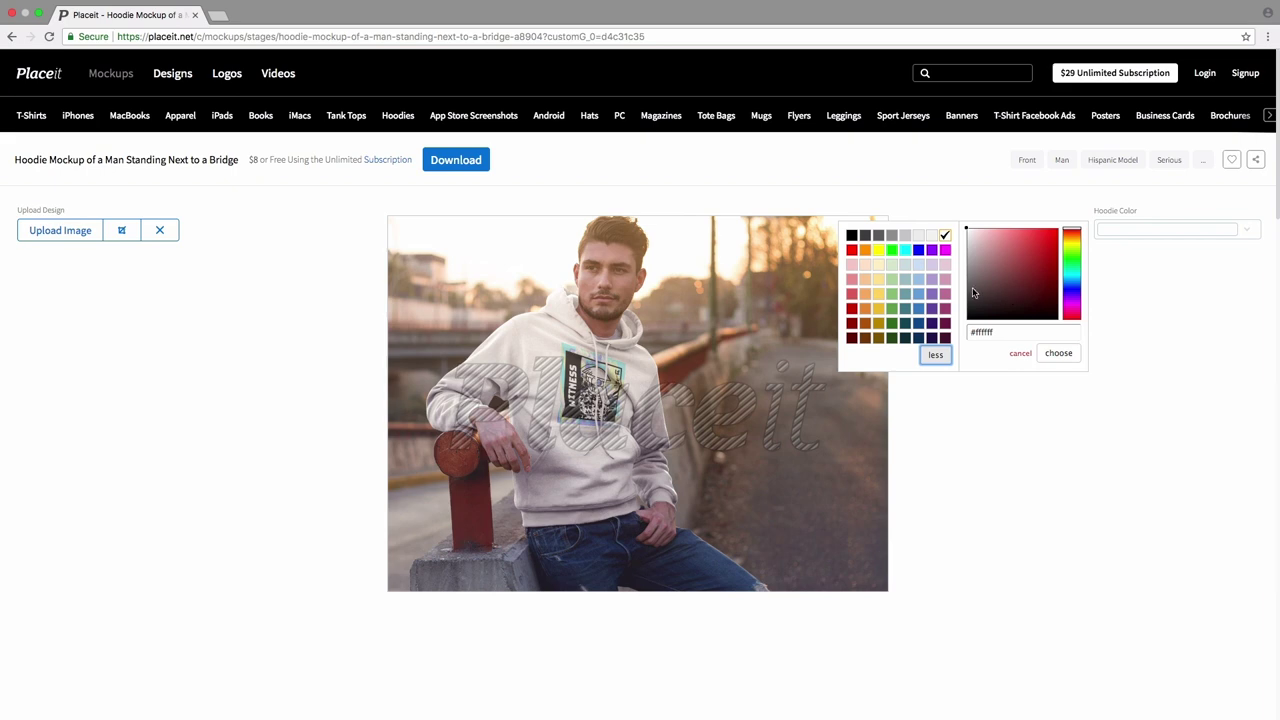
pyautogui.click(904, 238)
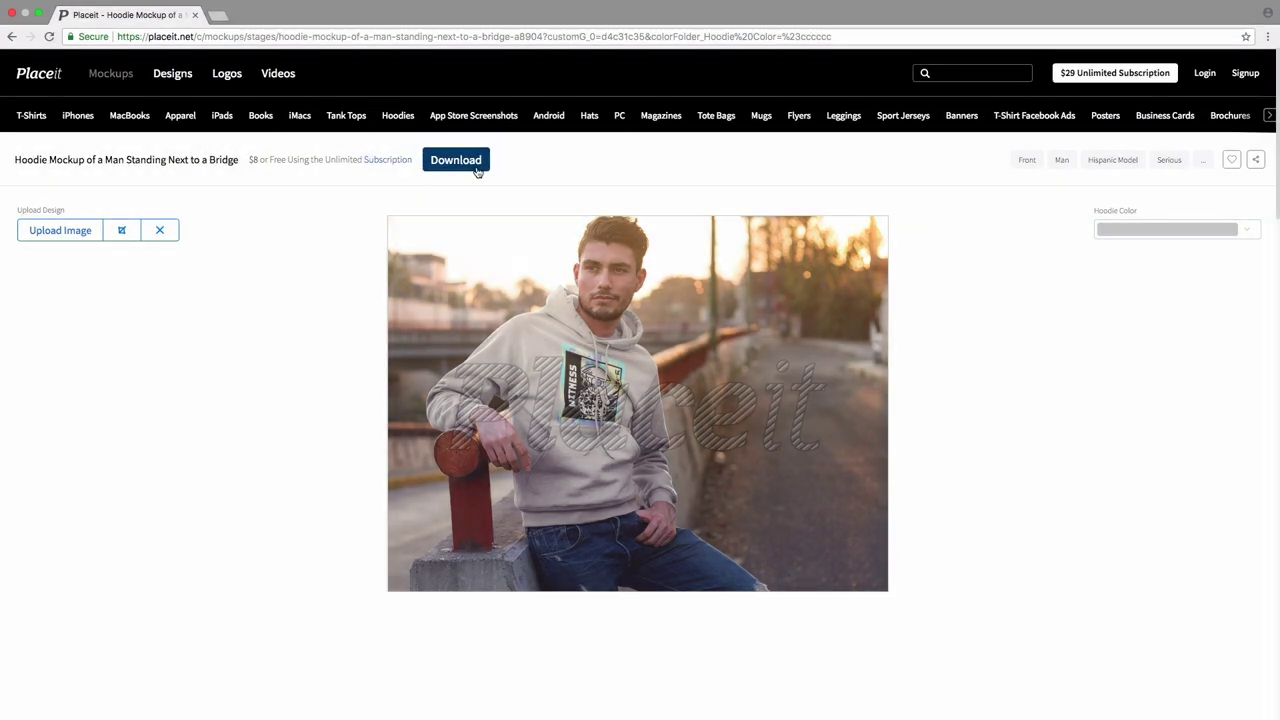
# Download the finished light grey WITNESS hoodie mockup as a PNG.
pyautogui.click(476, 163)
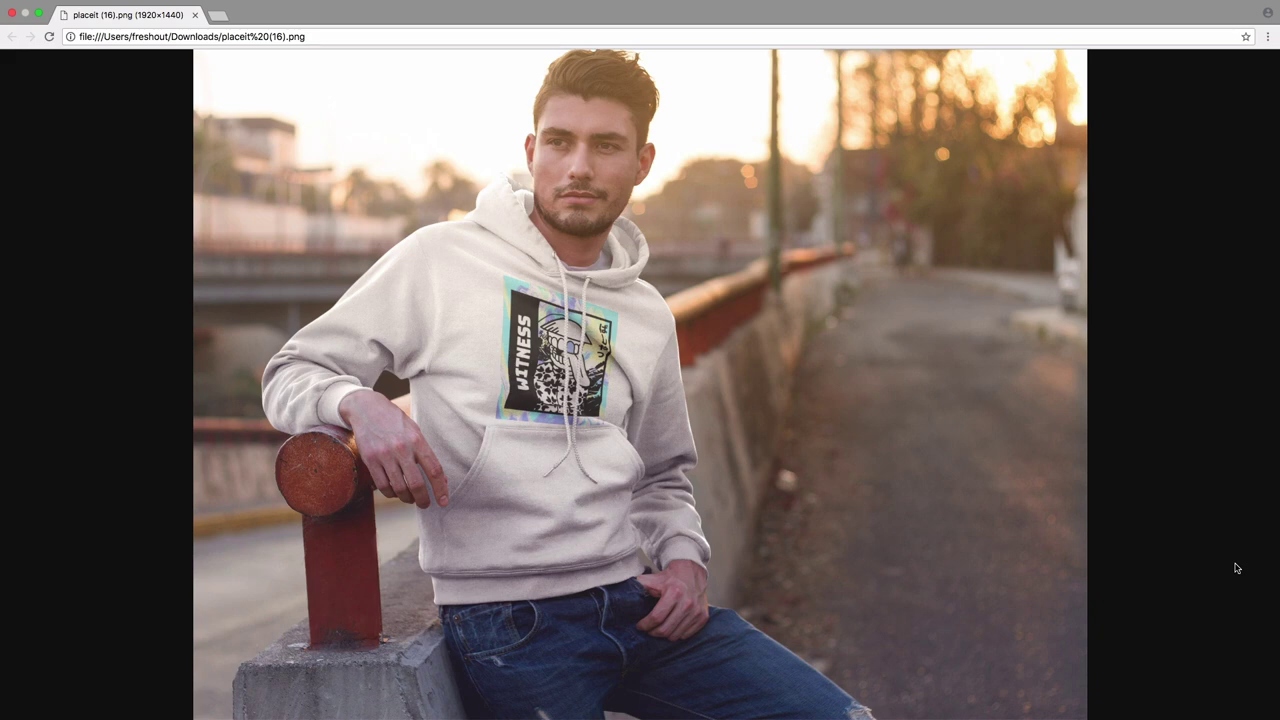
# Zoom into and inspect the downloaded hoodie PNG, fit it back, then return to the hat results.
pyautogui.click(719, 346)
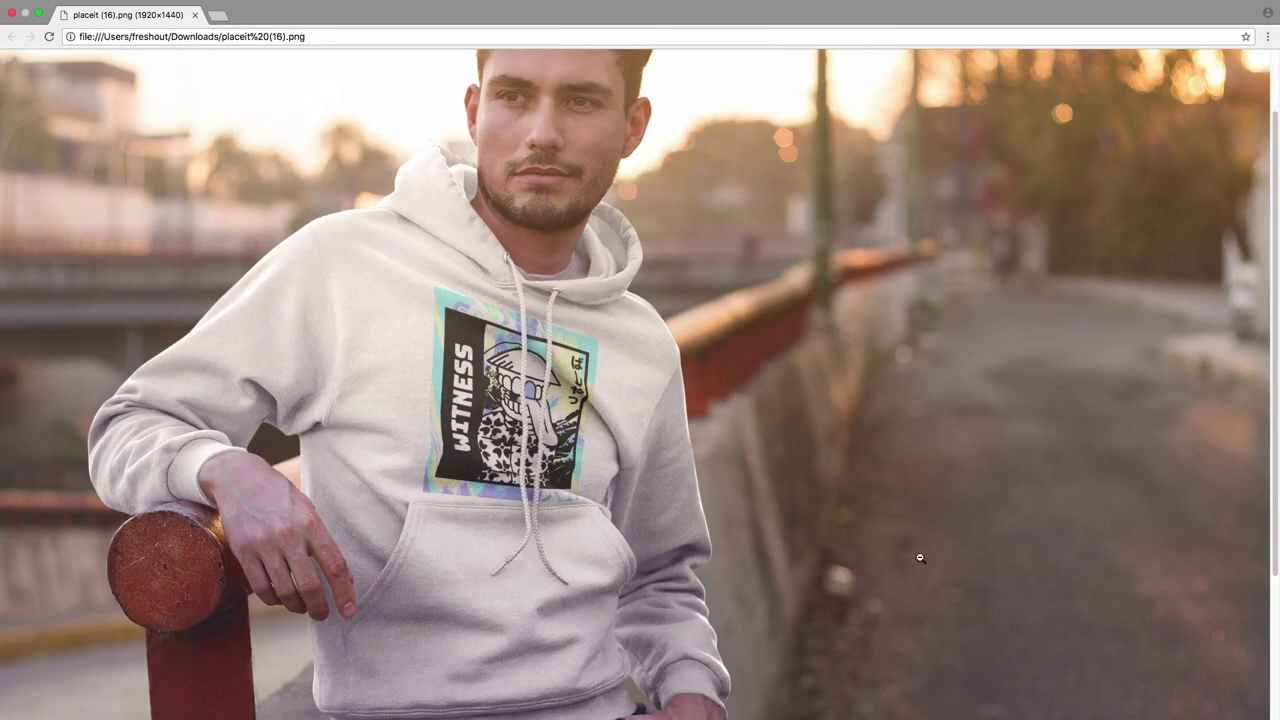
pyautogui.scroll(-1, 919, 499)
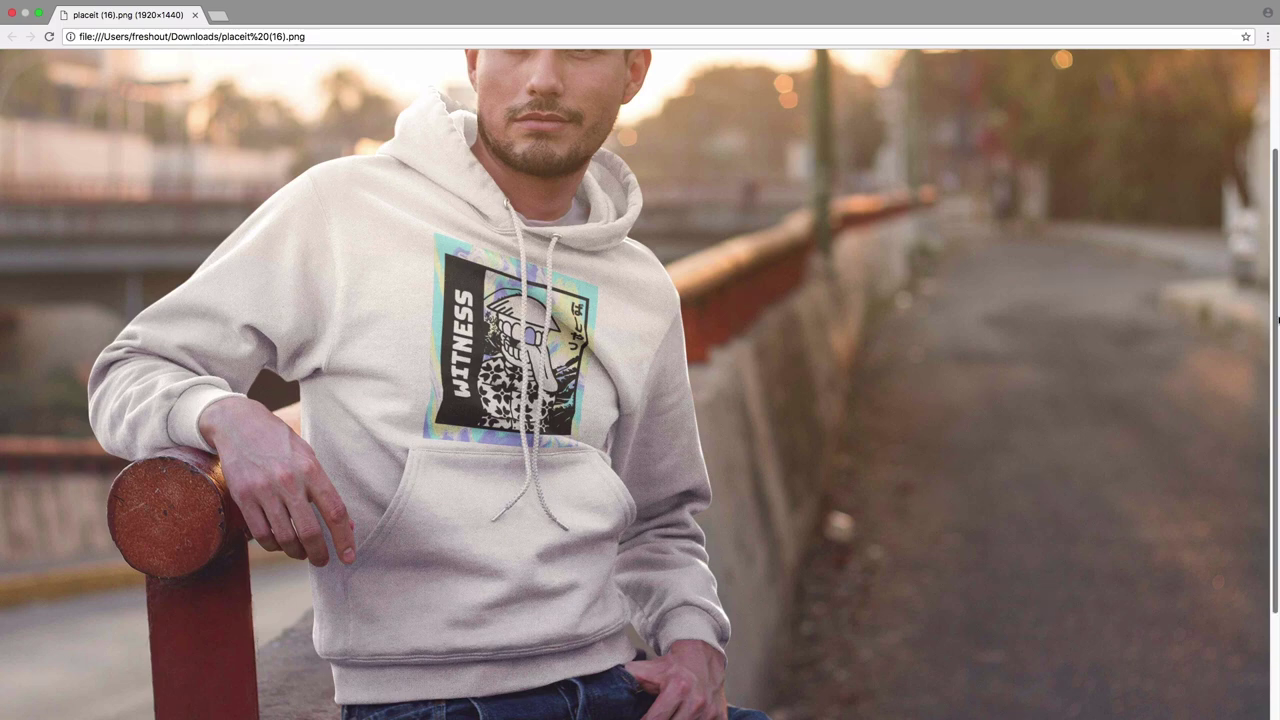
pyautogui.scroll(-3, 1277, 317)
pyautogui.scroll(3, 1267, 311)
pyautogui.scroll(2, 1265, 305)
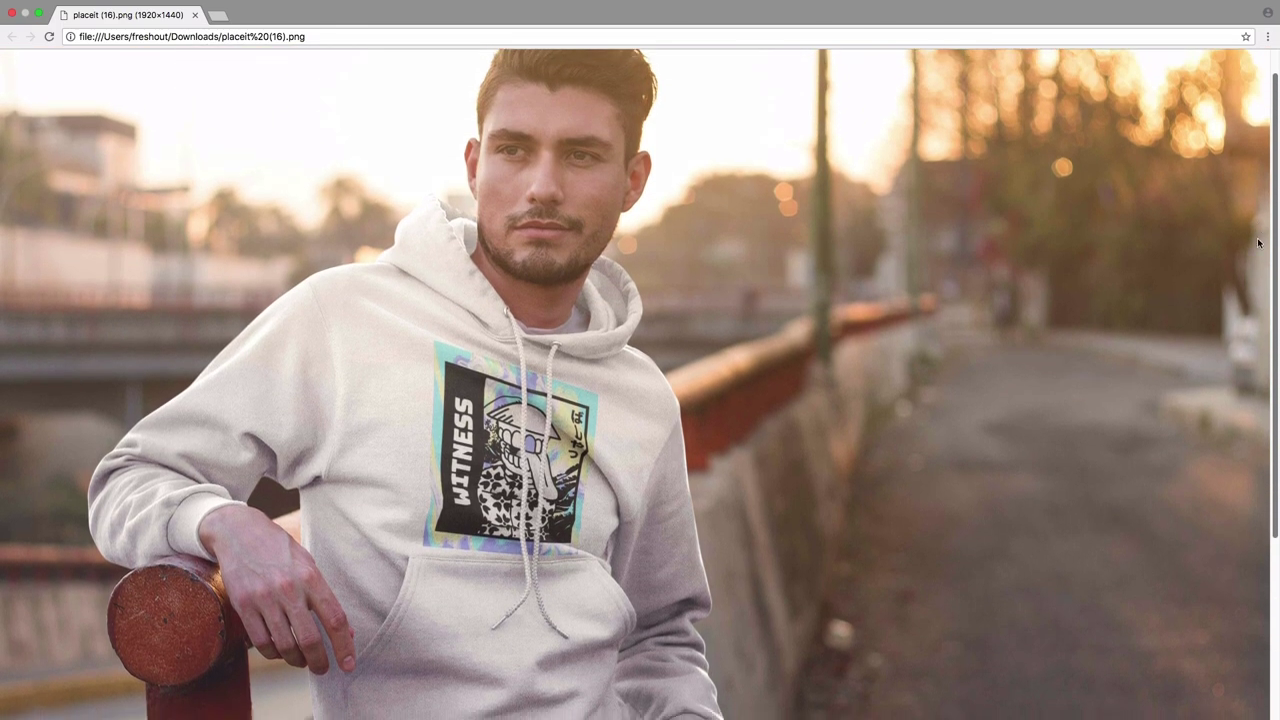
pyautogui.click(818, 318)
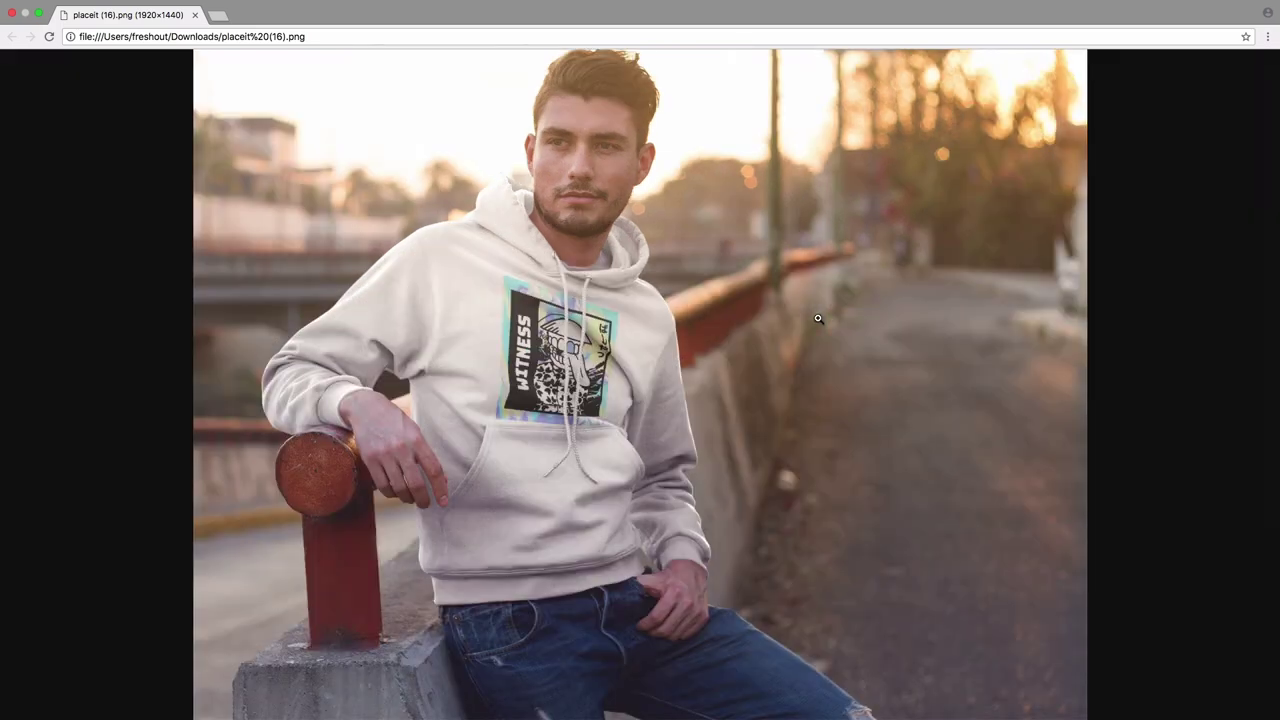
pyautogui.press('super+bracketleft')
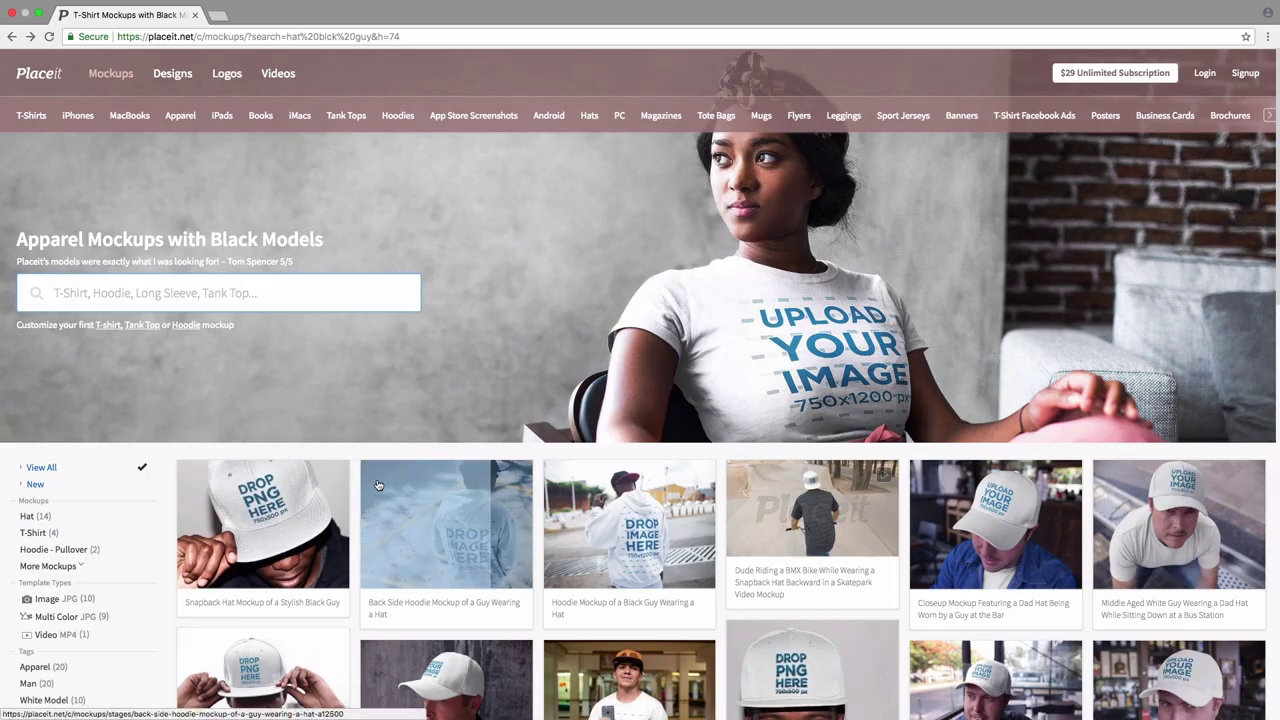
# Open the first hat result, the snapback mockup, and load Shield.png from Downloads.
pyautogui.click(264, 510)
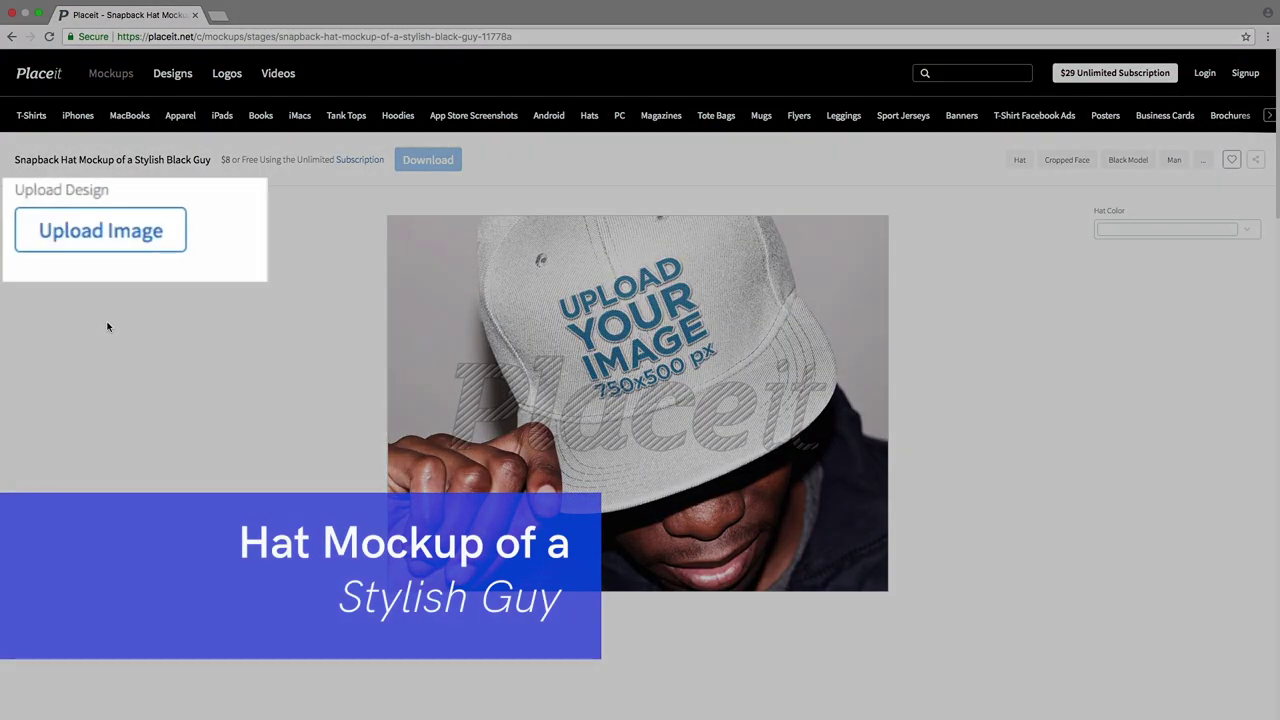
pyautogui.click(75, 234)
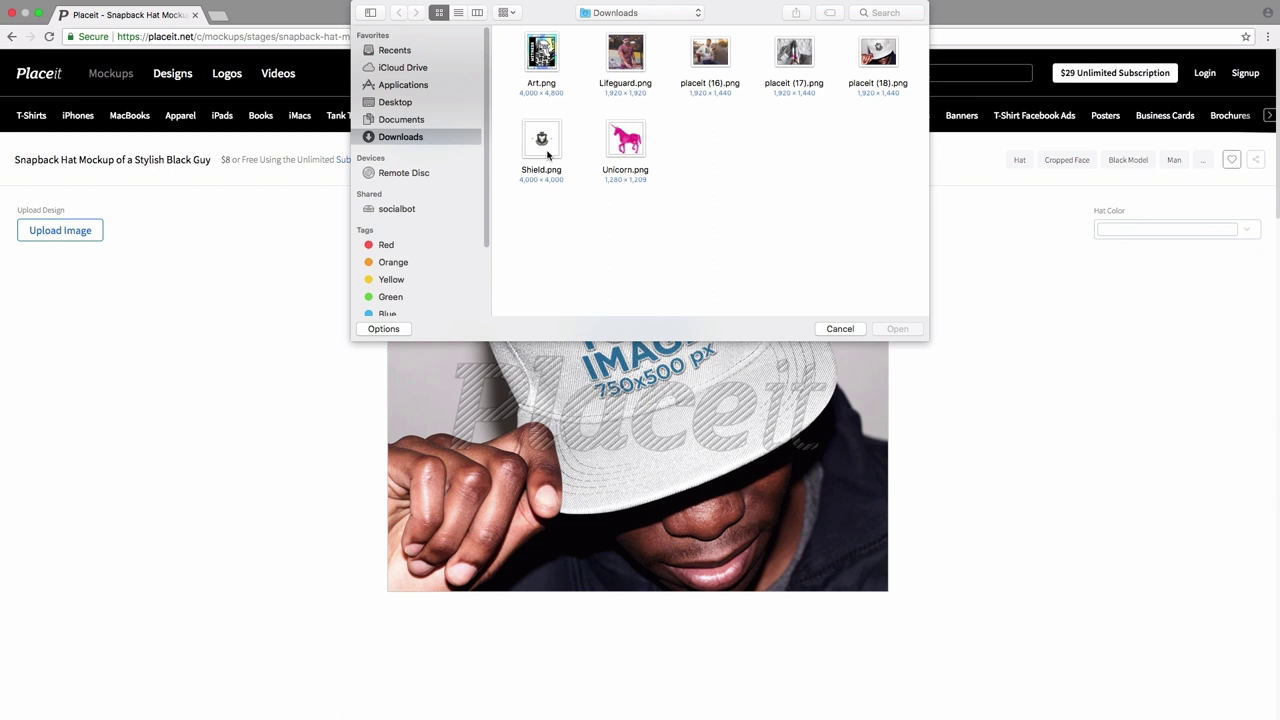
pyautogui.click(547, 154)
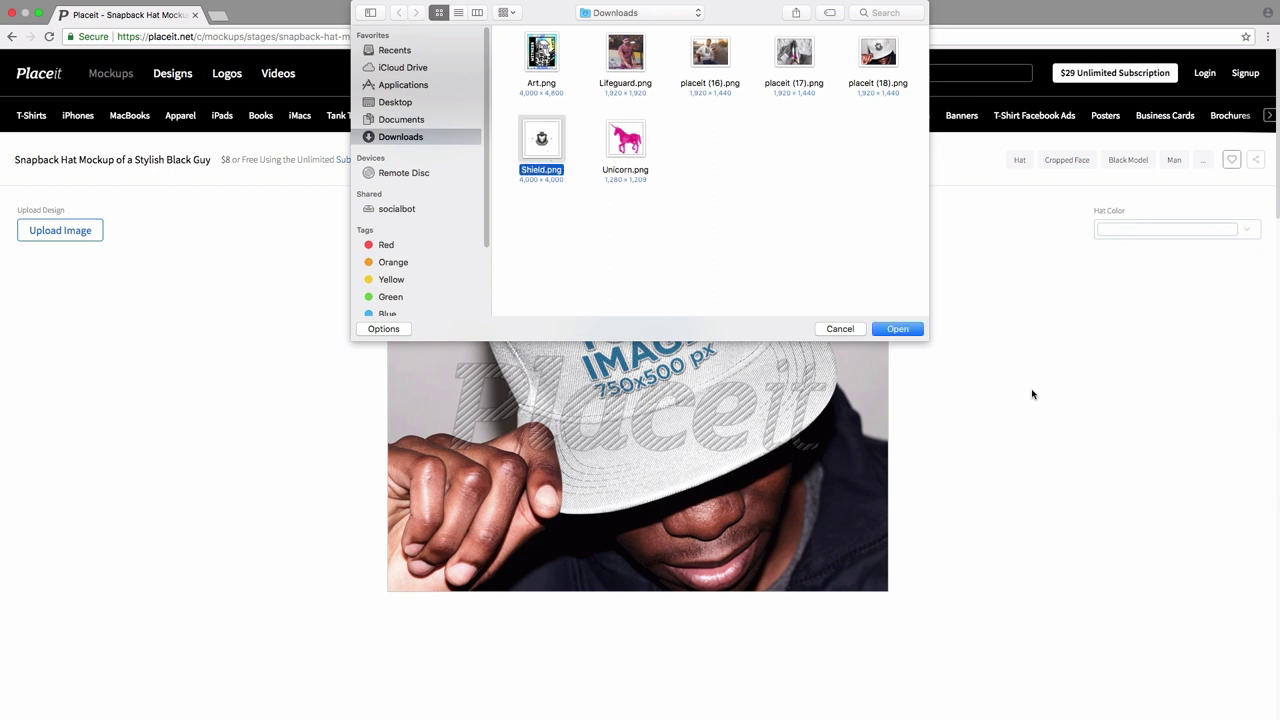
pyautogui.click(899, 330)
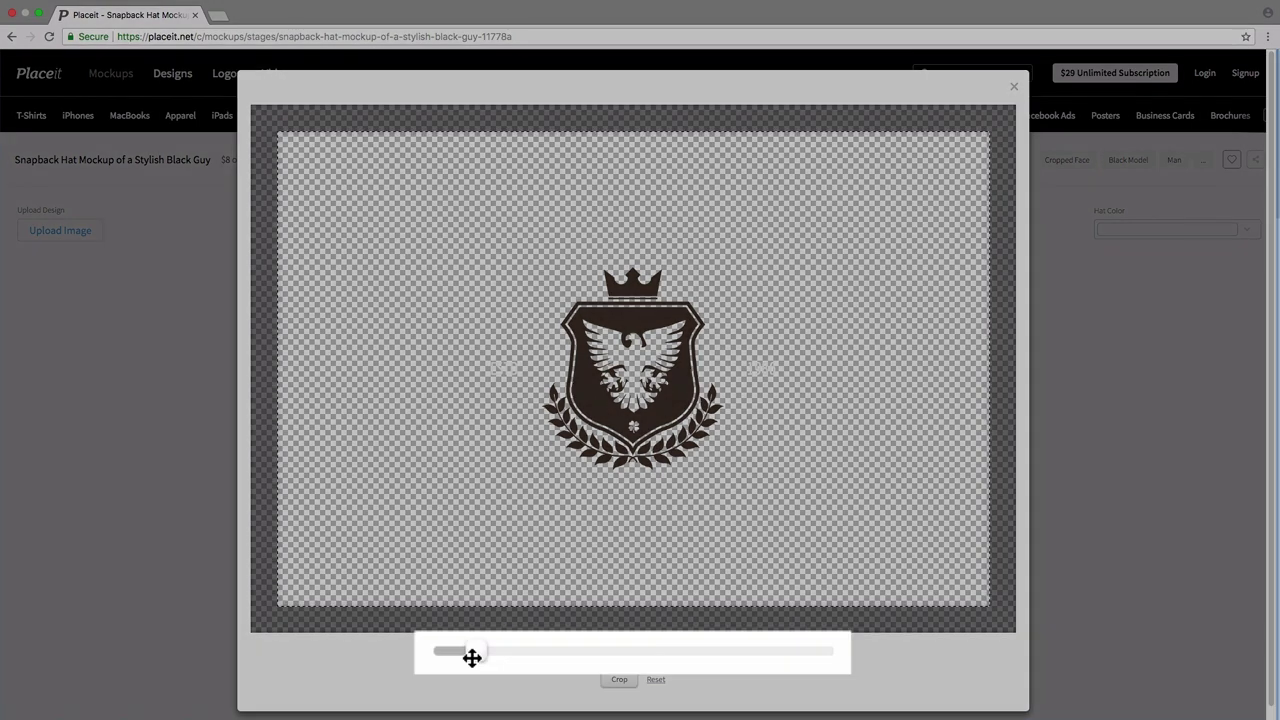
# Reset the shield crest, enlarge it to fill the crop area, and crop it onto the hat.
pyautogui.moveTo(553, 652); pyautogui.dragTo(577, 655)
pyautogui.moveTo(631, 487); pyautogui.dragTo(625, 403)
pyautogui.moveTo(694, 515); pyautogui.dragTo(834, 571)
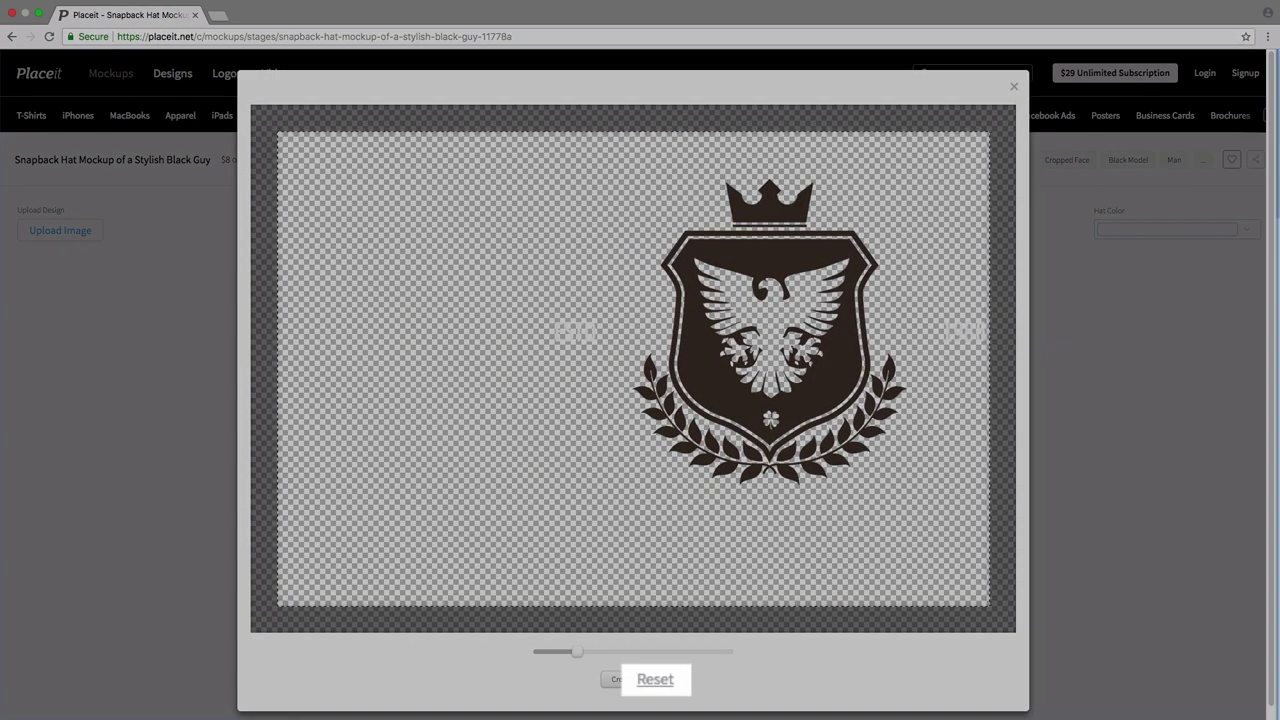
pyautogui.click(658, 680)
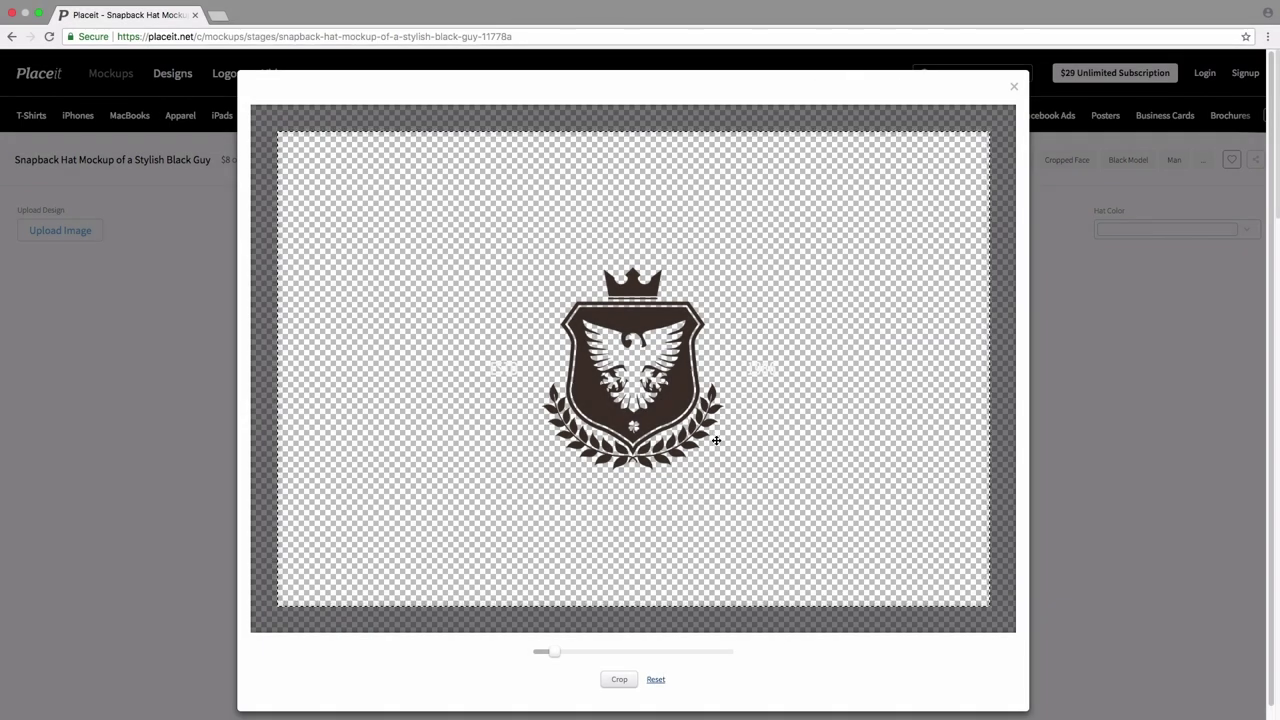
pyautogui.moveTo(593, 654)
pyautogui.mouseDown()
pyautogui.moveTo(622, 653)
pyautogui.moveTo(600, 654)
pyautogui.mouseUp()
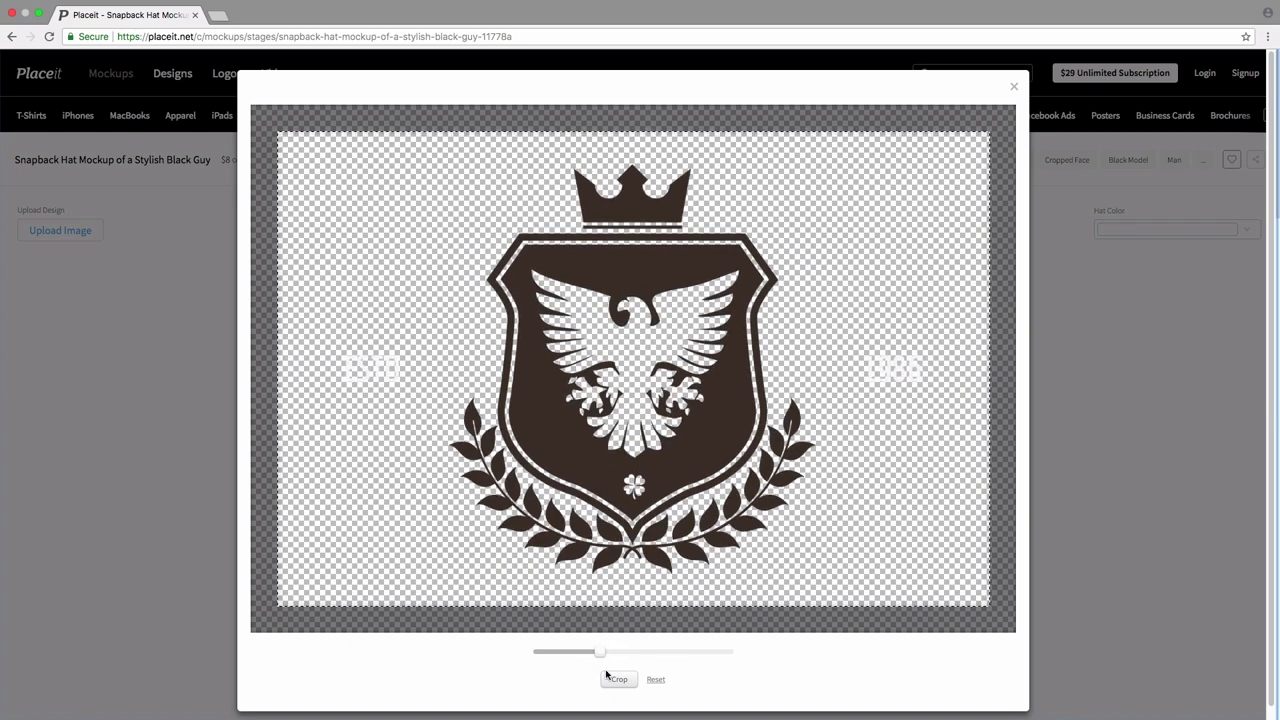
pyautogui.click(622, 680)
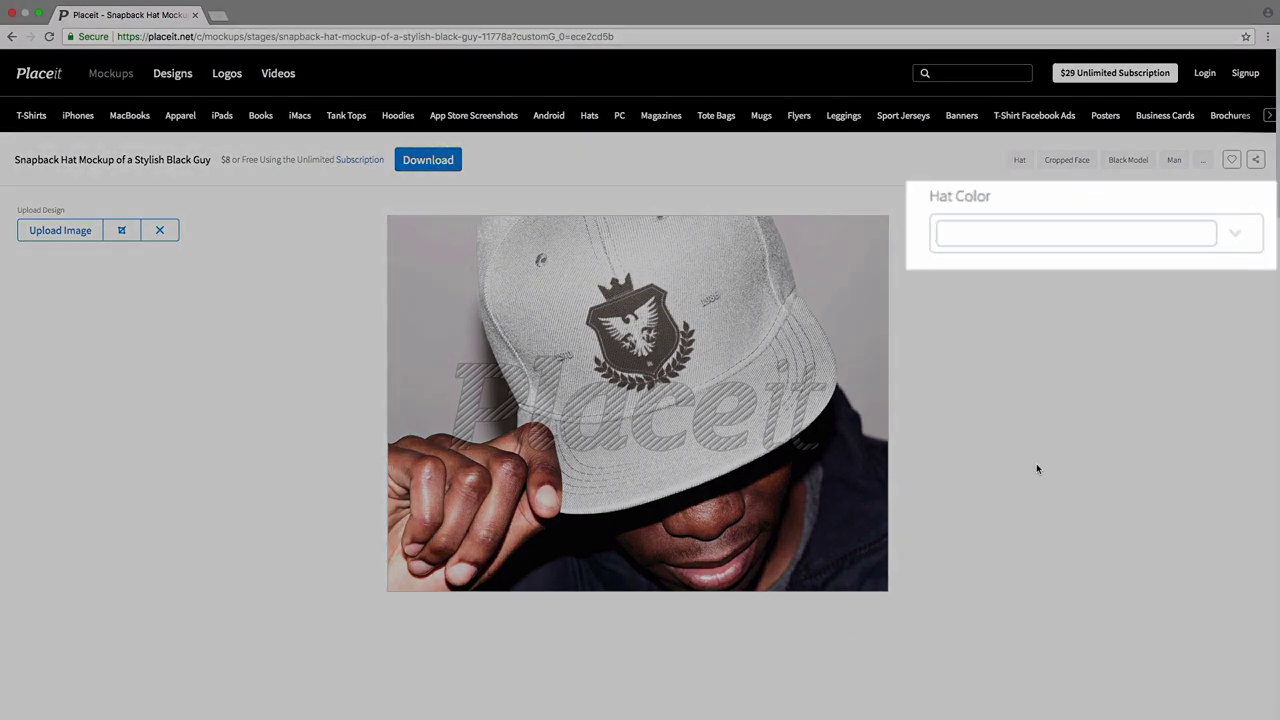
# Try light green and orange hat colours, settle on white, and download the hat PNG.
pyautogui.click(1170, 234)
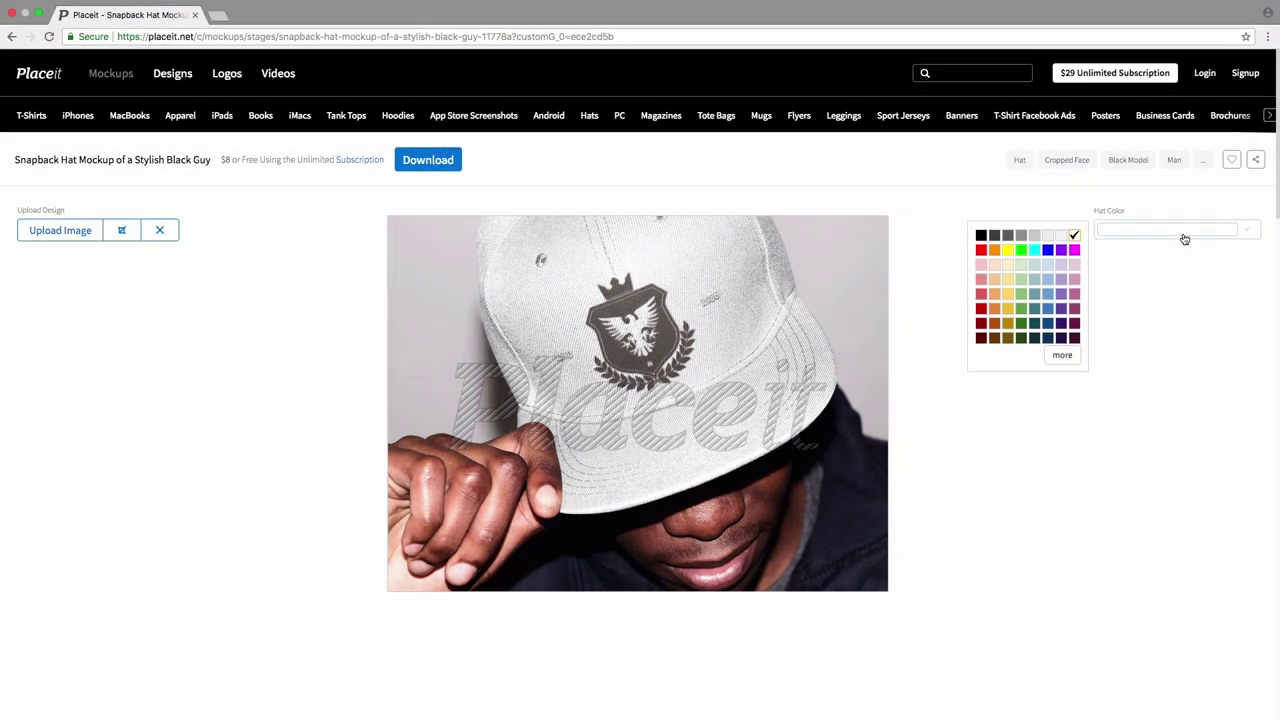
pyautogui.click(1021, 265)
pyautogui.click(1133, 237)
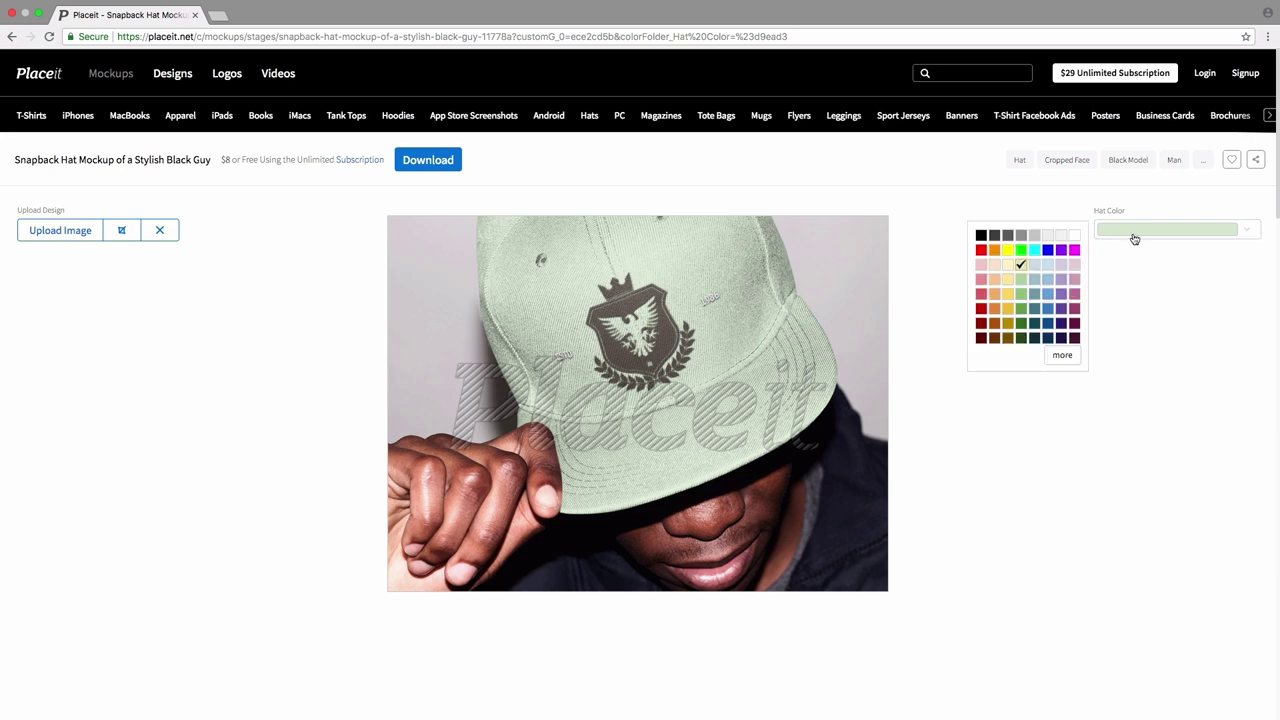
pyautogui.click(990, 299)
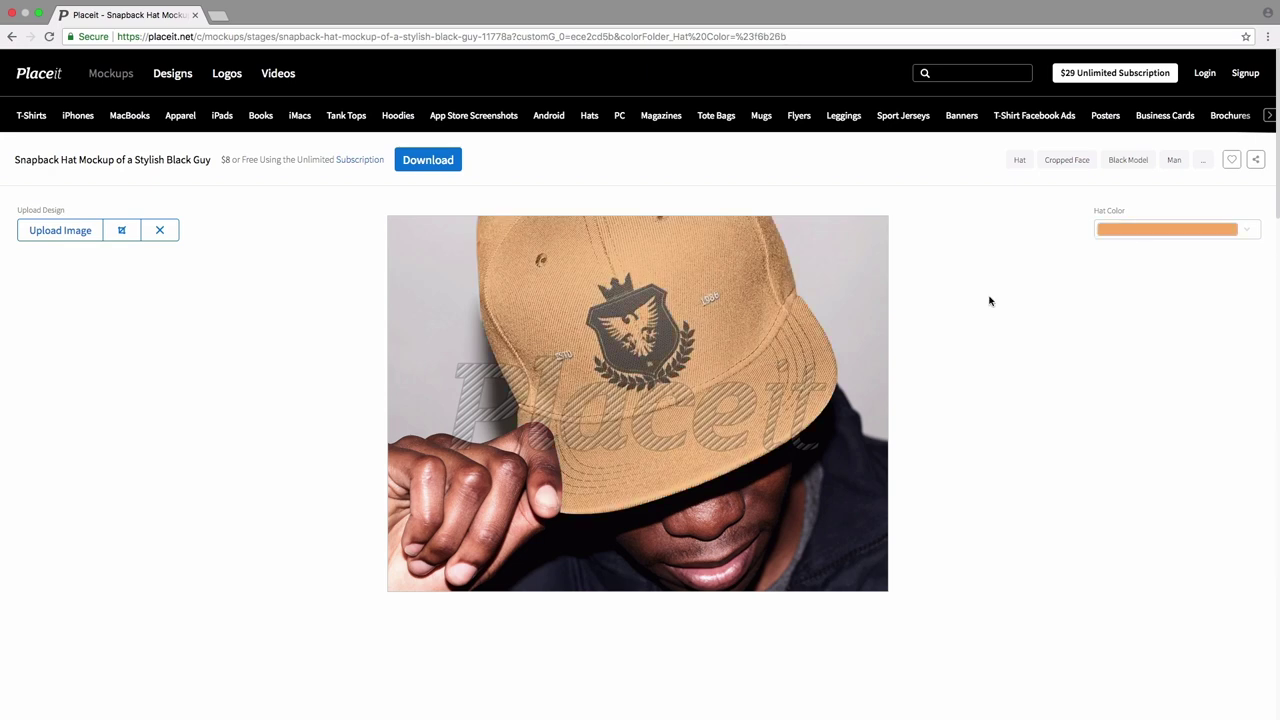
pyautogui.click(1202, 229)
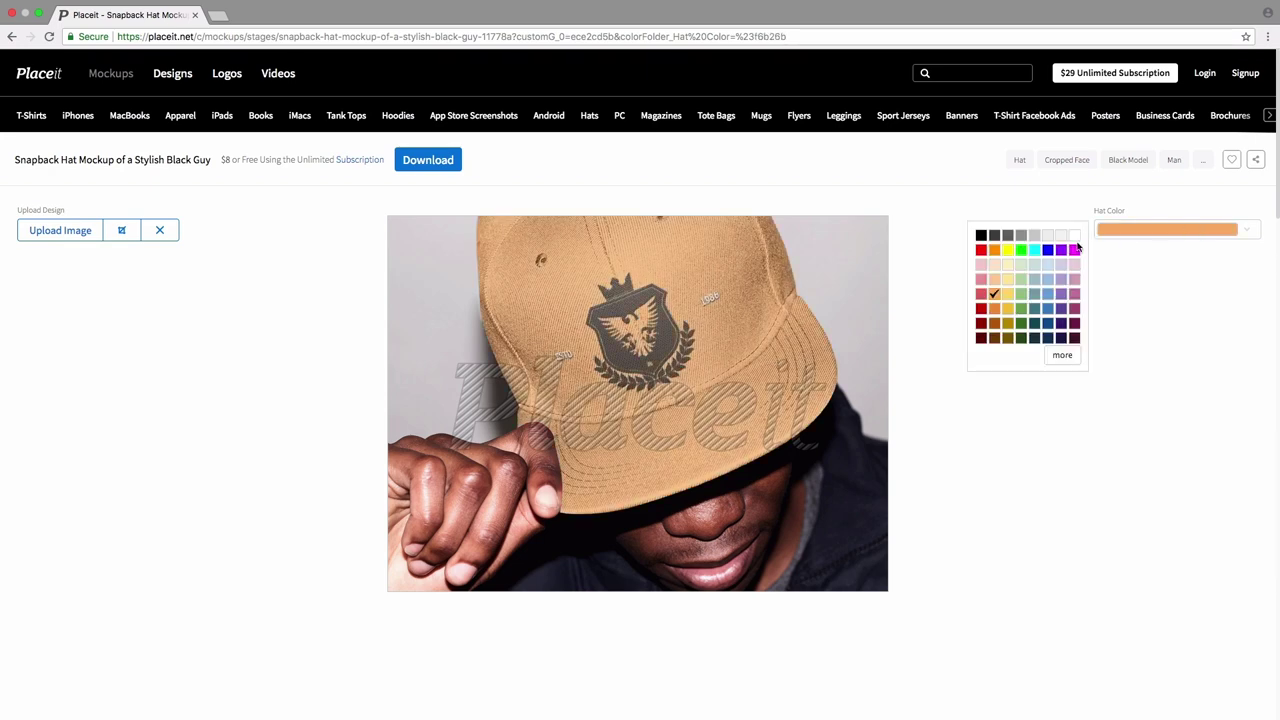
pyautogui.click(1070, 237)
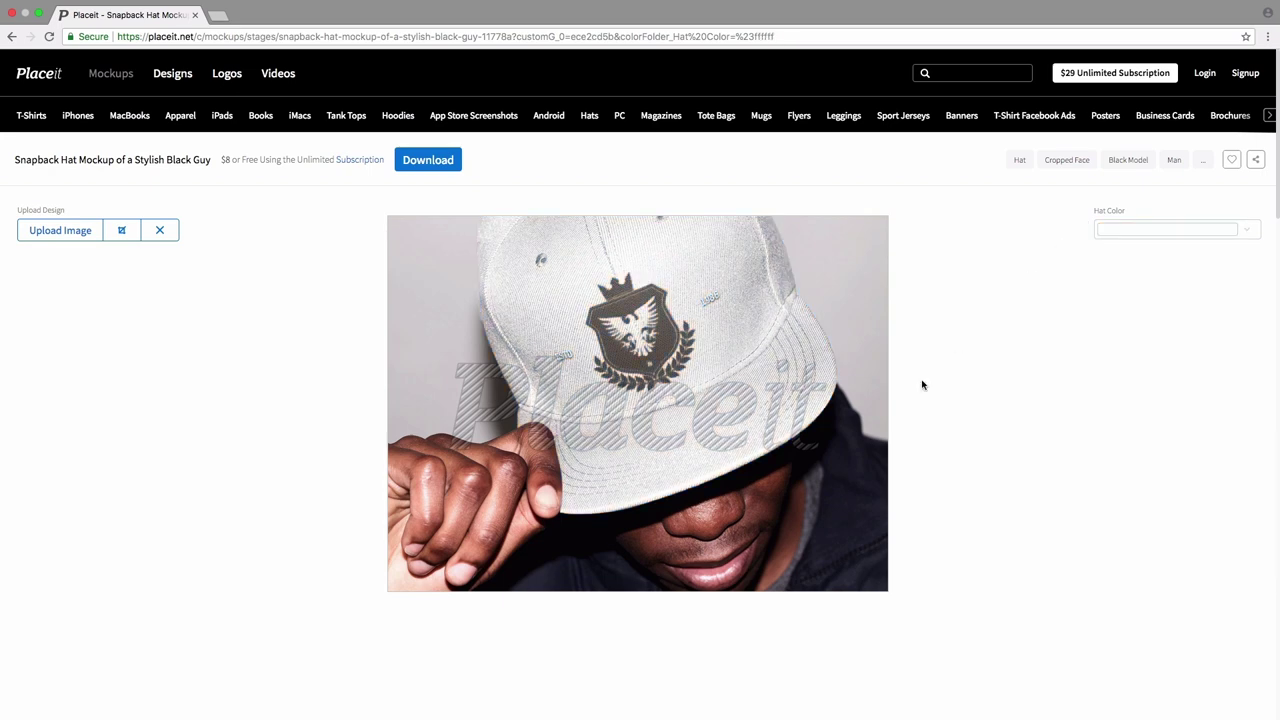
pyautogui.click(437, 165)
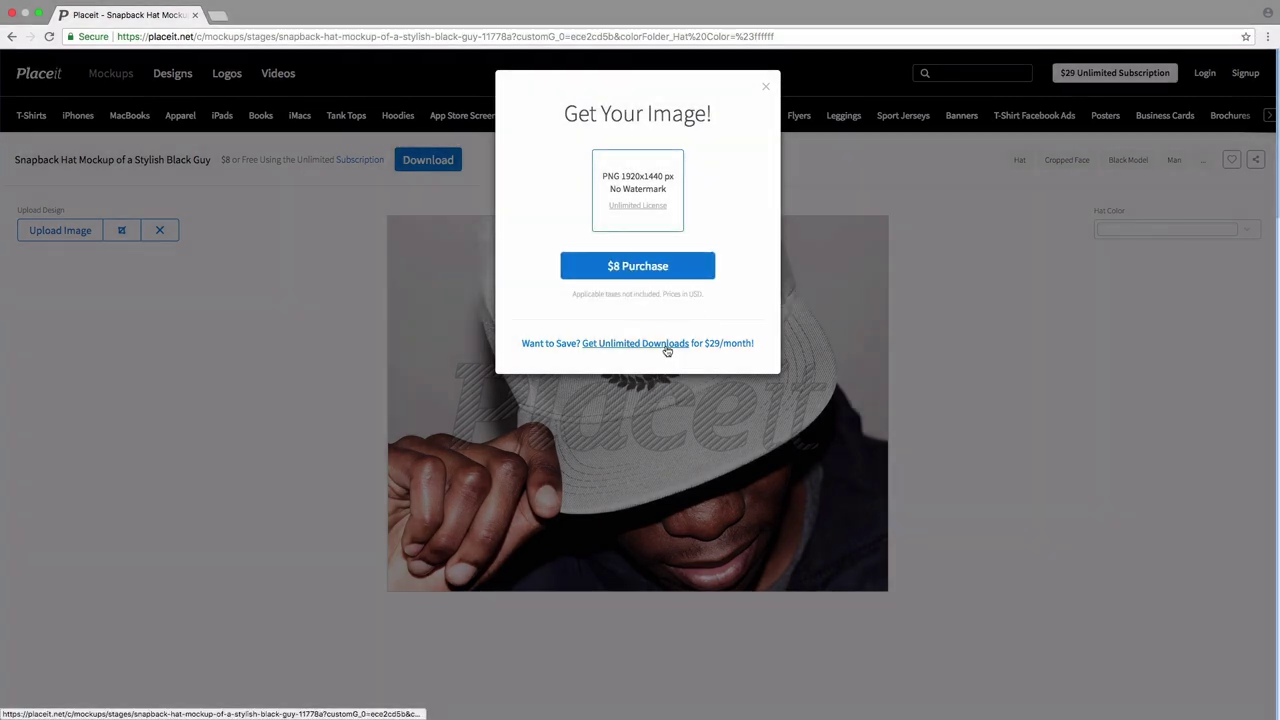
pyautogui.click(766, 91)
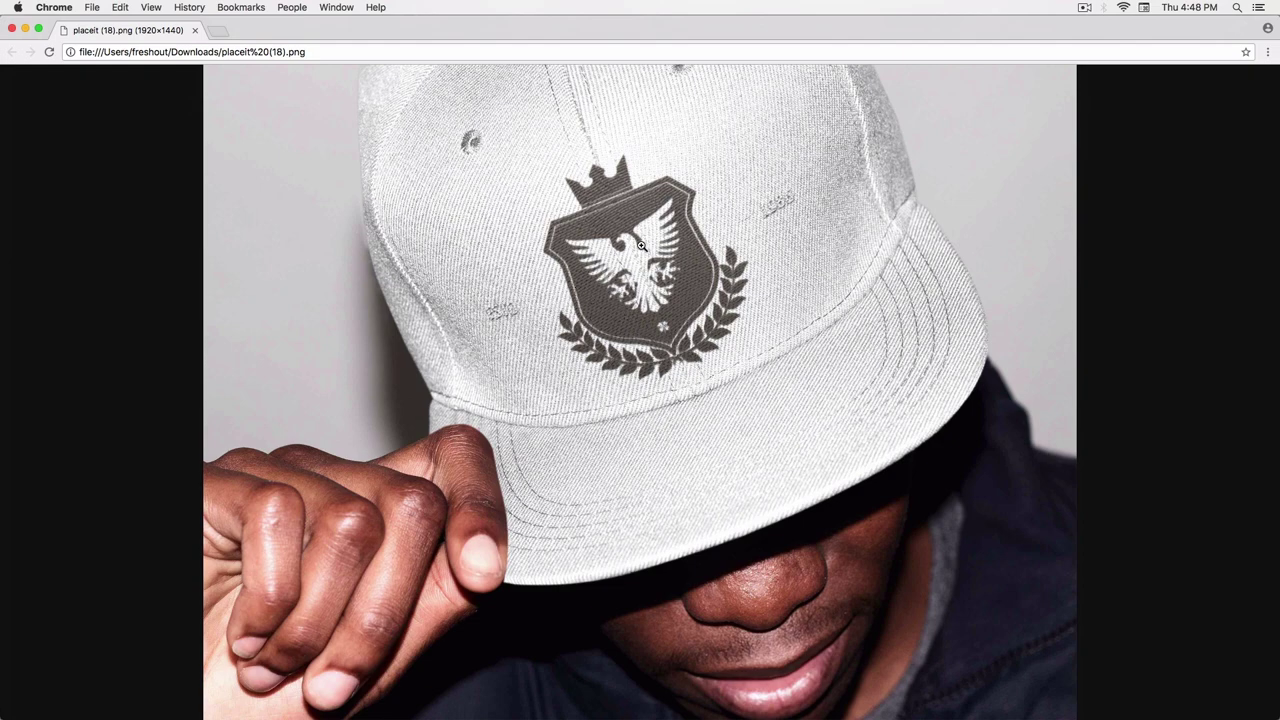
# View the downloaded white hat PNG at 100%, scroll over the crest, and fit it back.
pyautogui.click(693, 287)
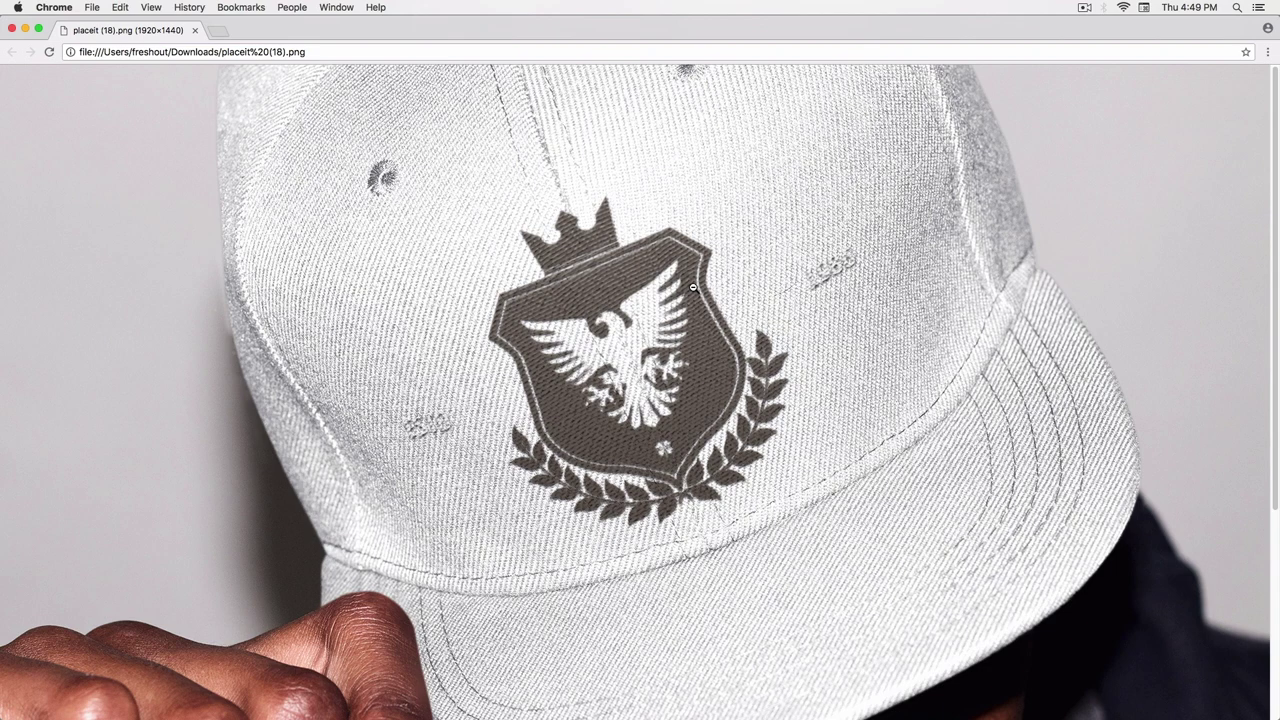
pyautogui.scroll(-2, 1270, 267)
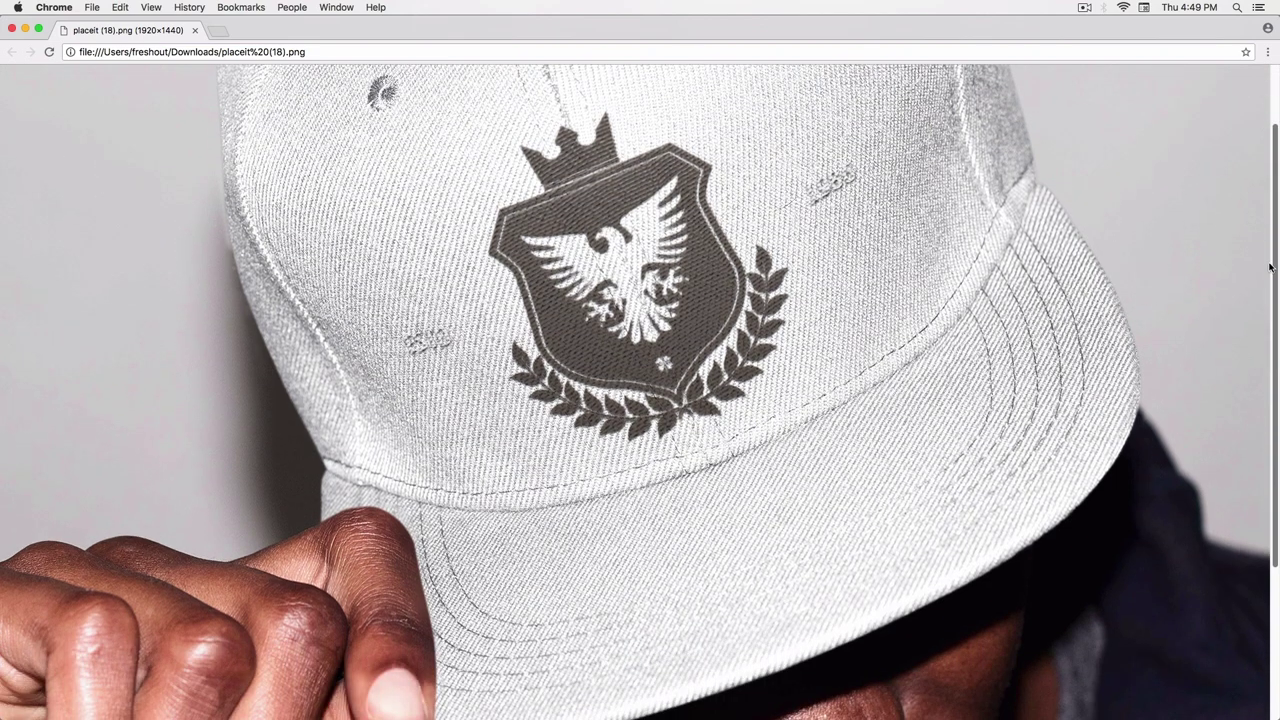
pyautogui.scroll(2, 1270, 267)
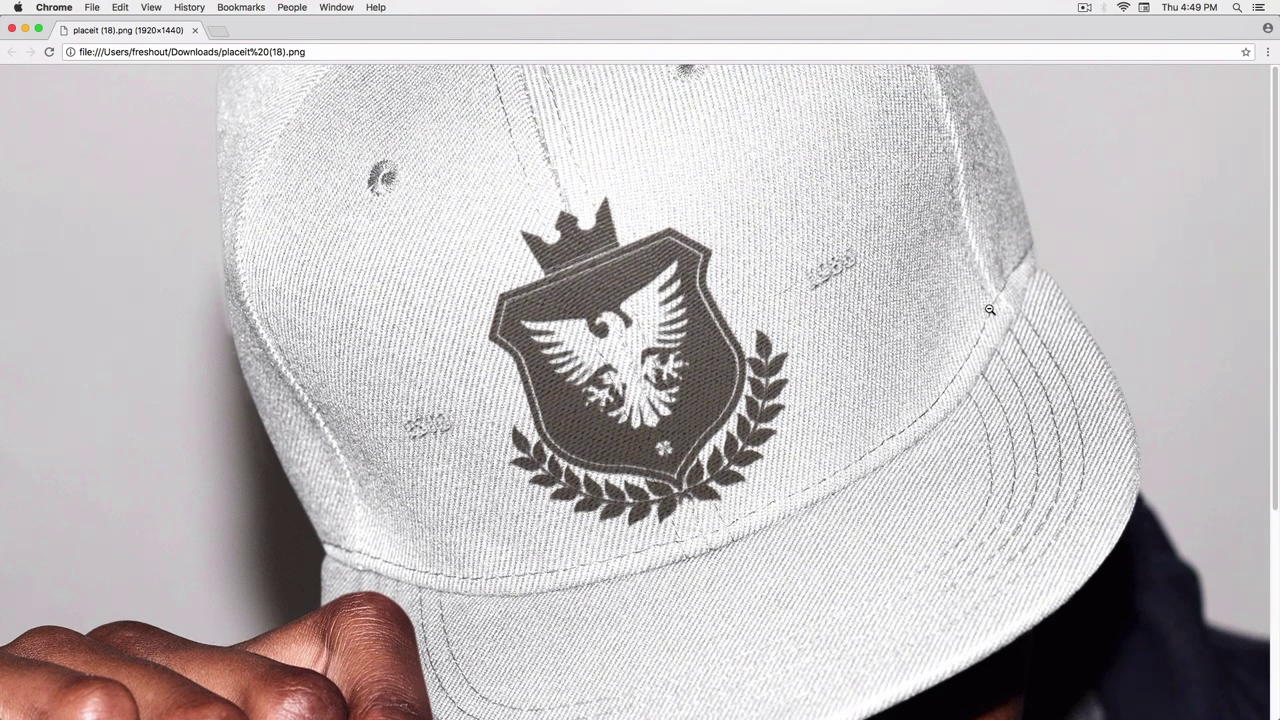
pyautogui.click(990, 310)
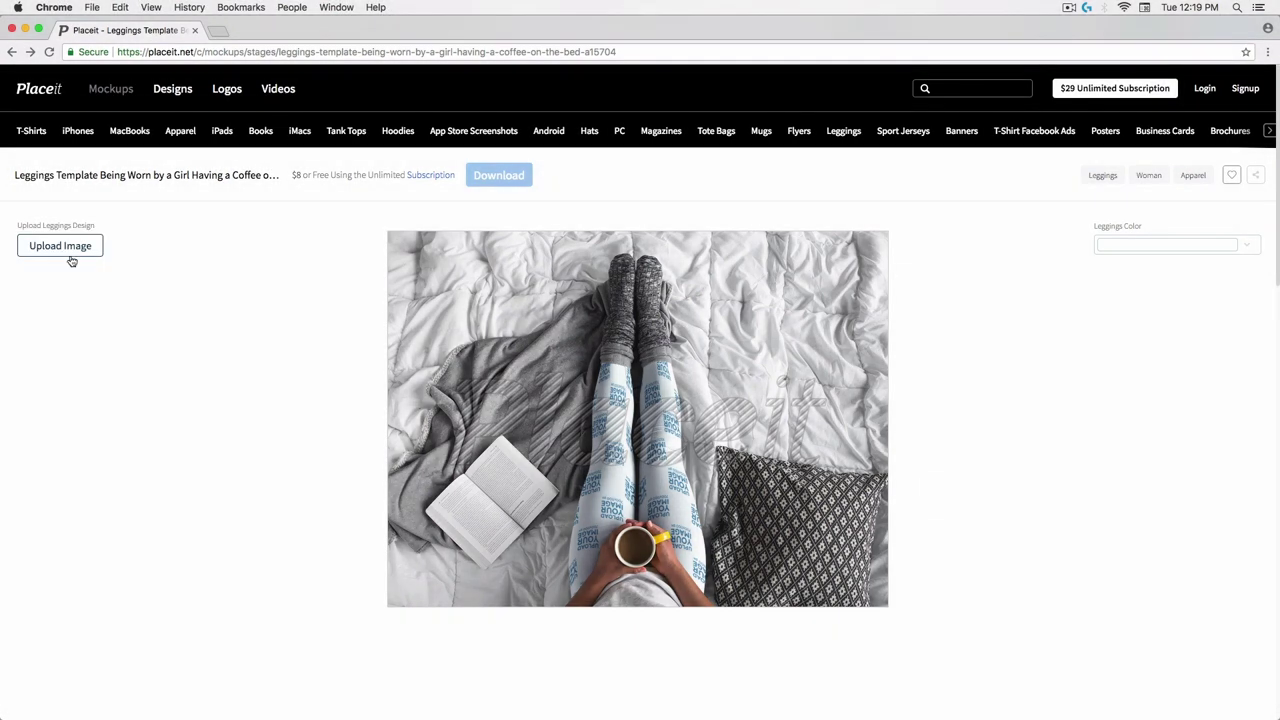
# Apply Unicorn.png to the leggings, crop it, and view the downloaded PNG at full size.
pyautogui.click(68, 250)
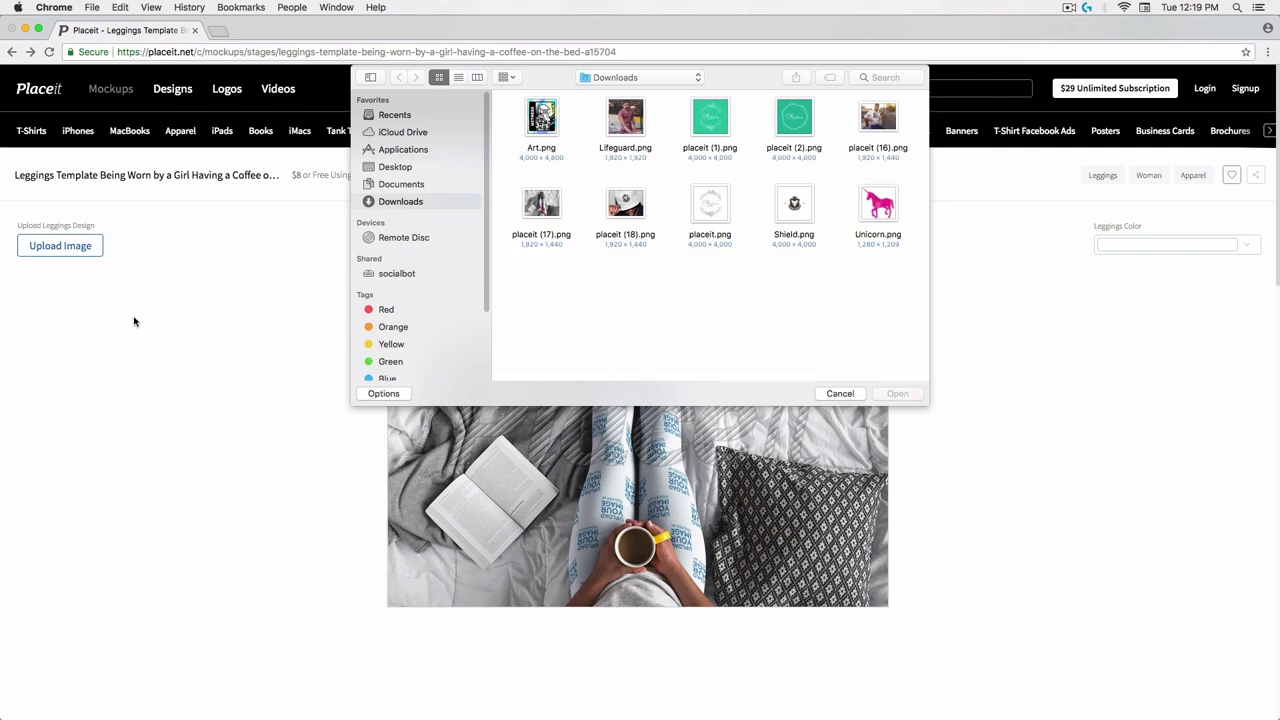
pyautogui.click(862, 212)
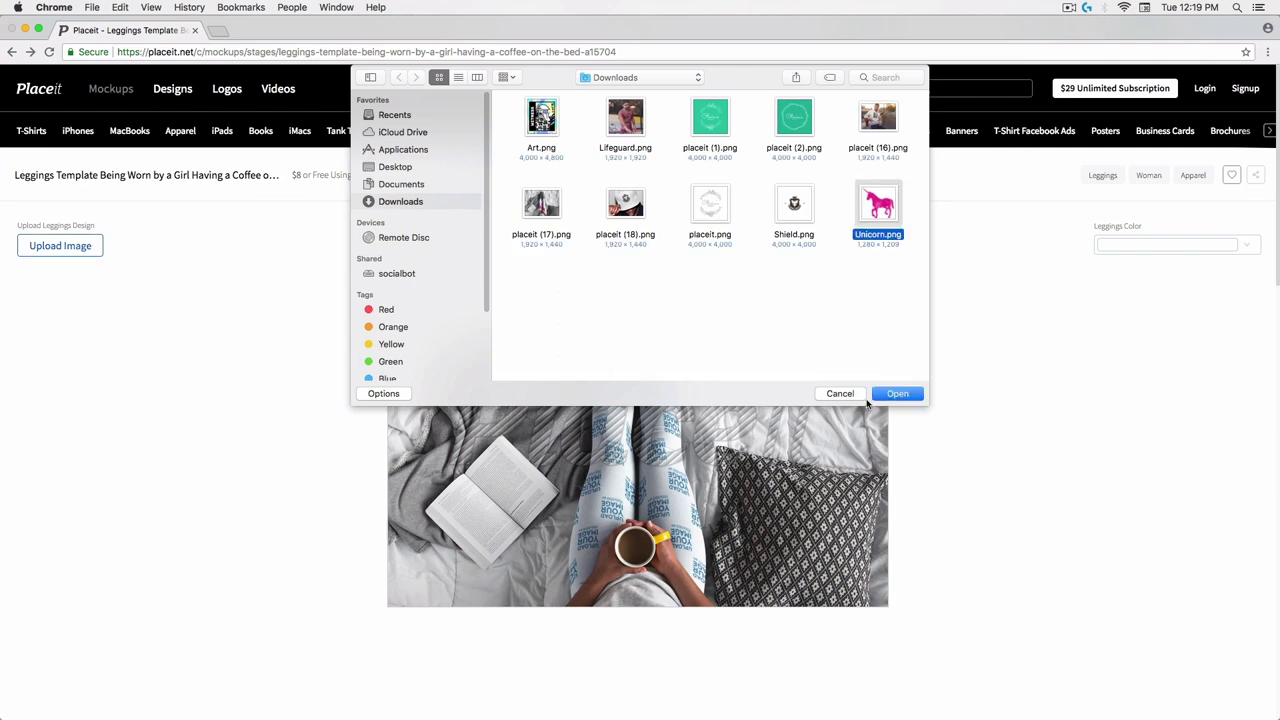
pyautogui.click(898, 393)
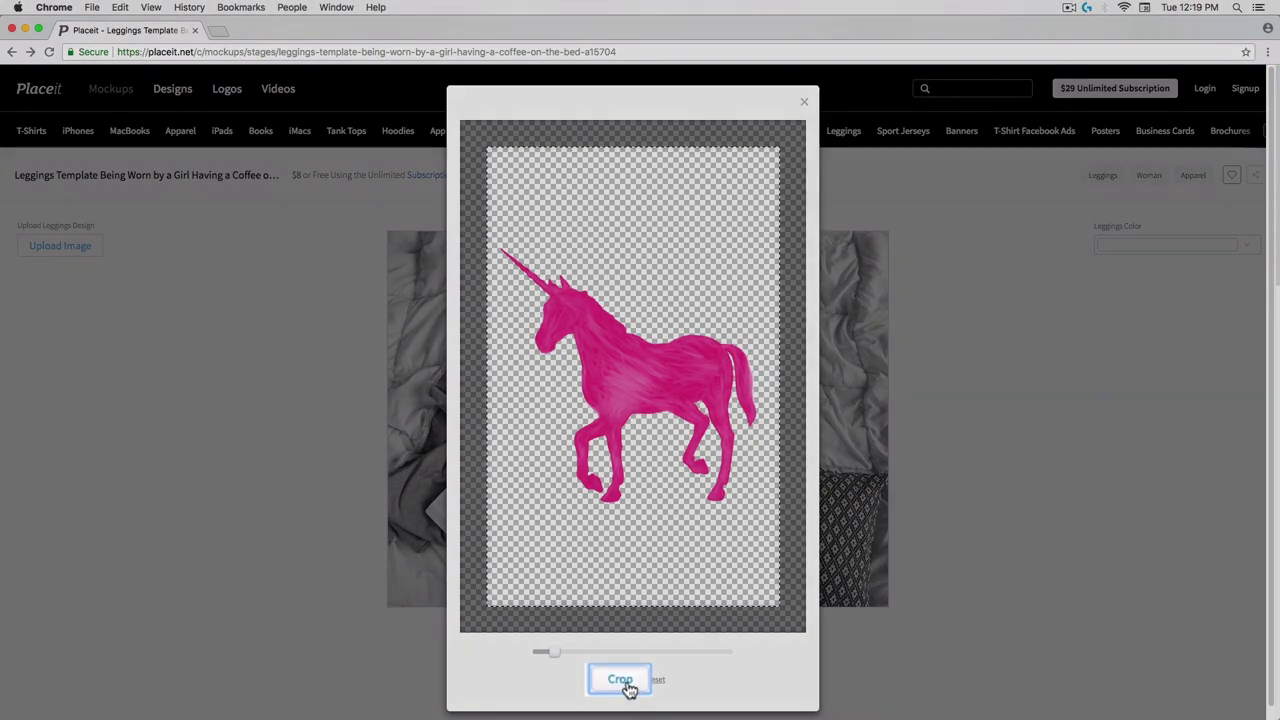
pyautogui.click(627, 688)
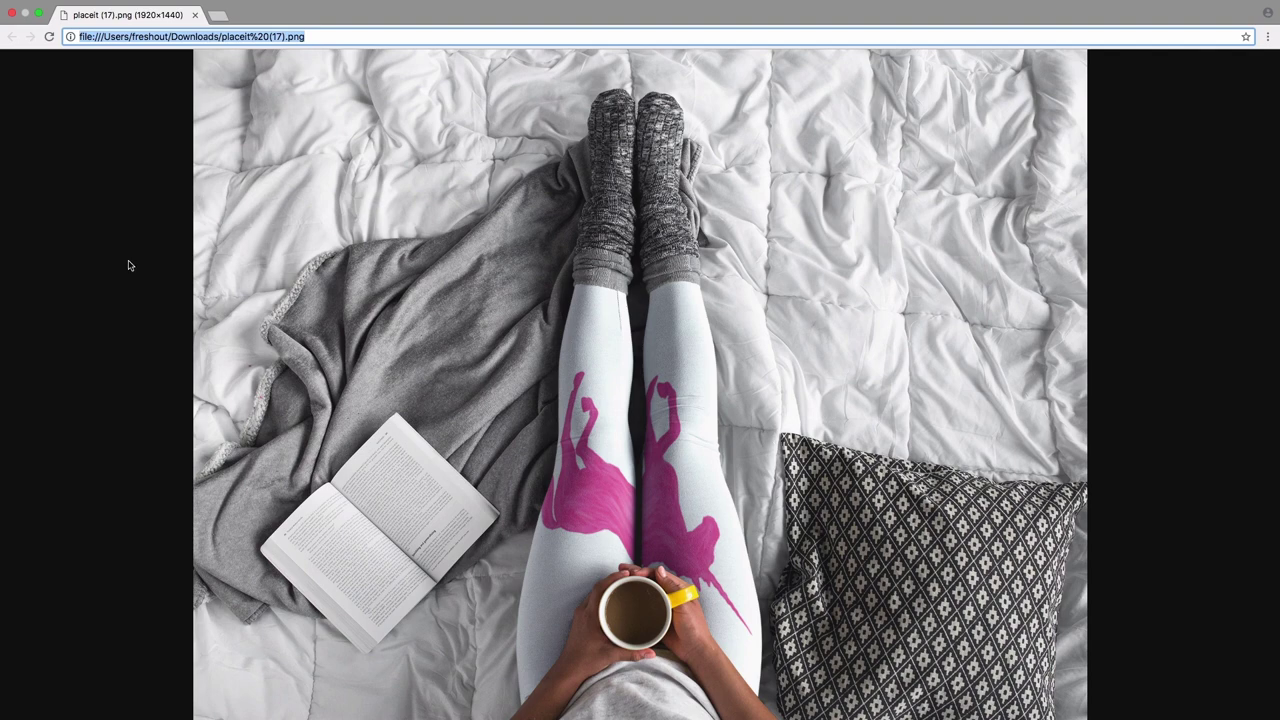
pyautogui.click(914, 500)
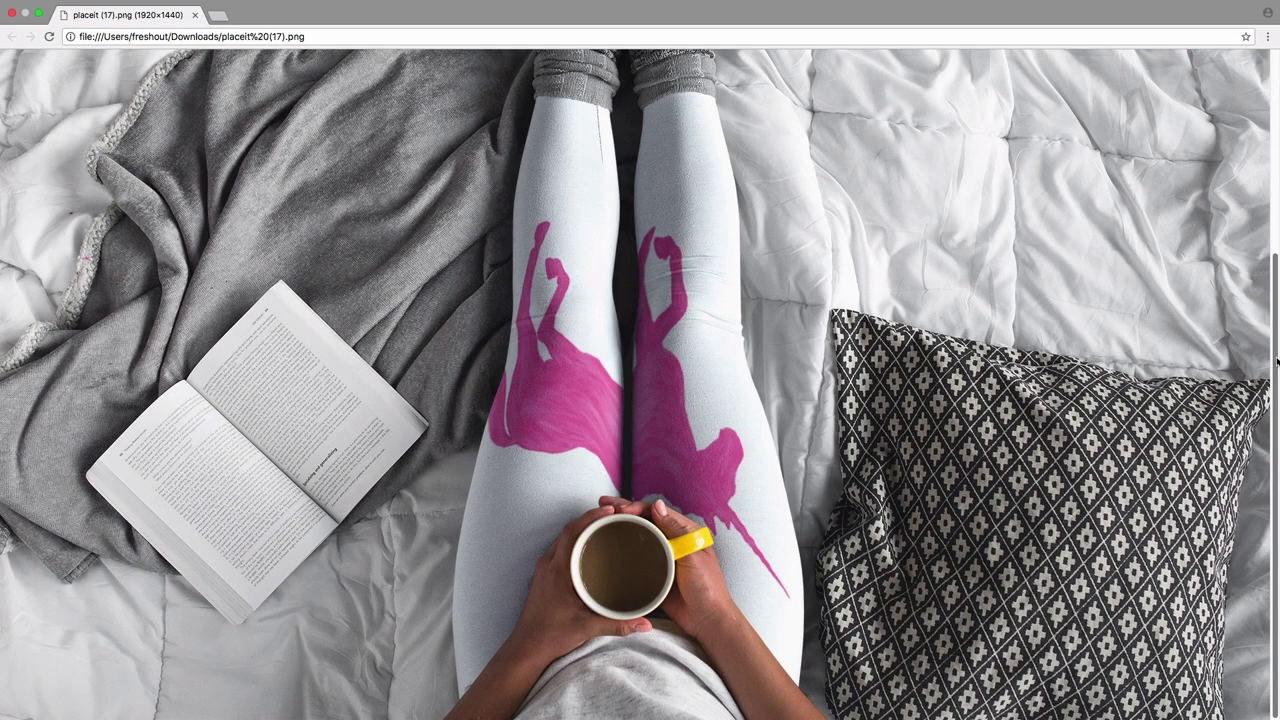